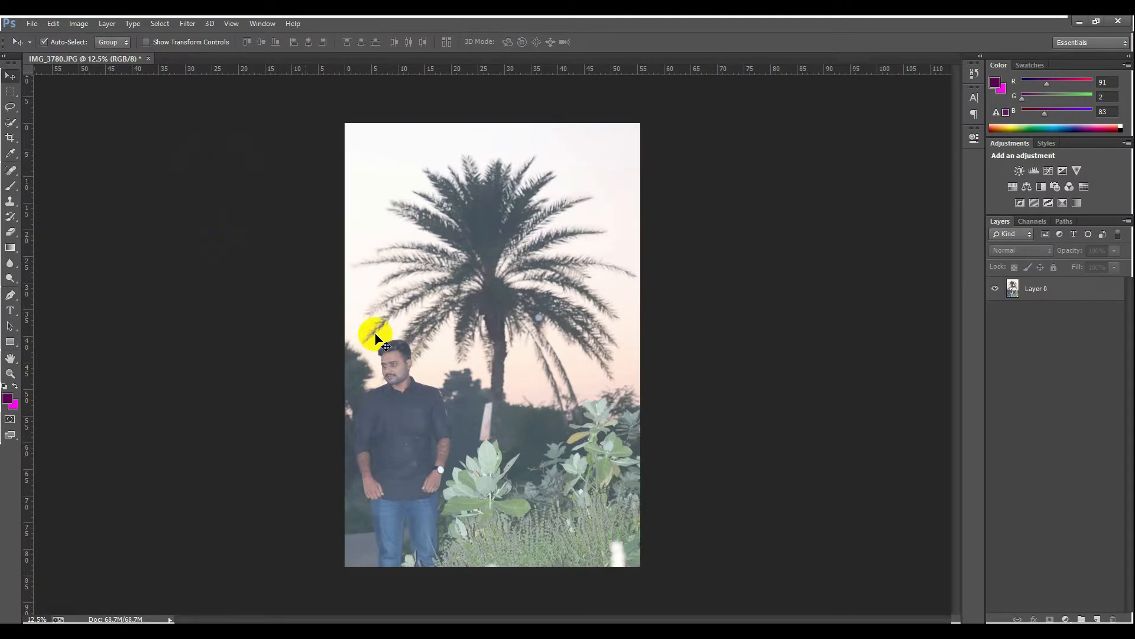
left_click(1032, 290)
left_click(1029, 331)
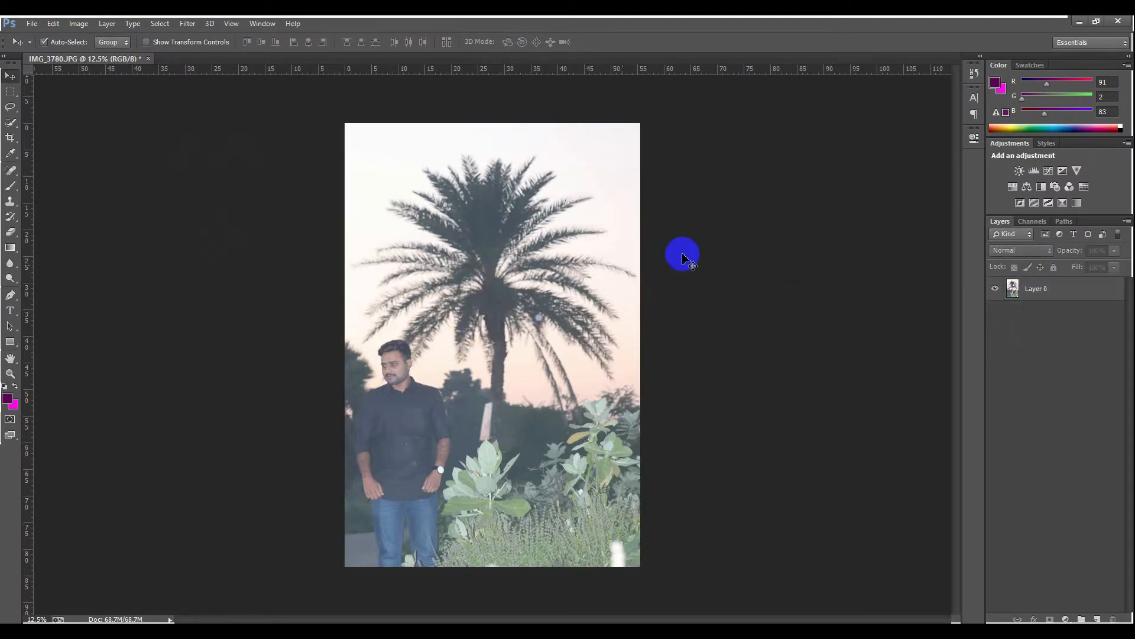
left_click(1028, 295)
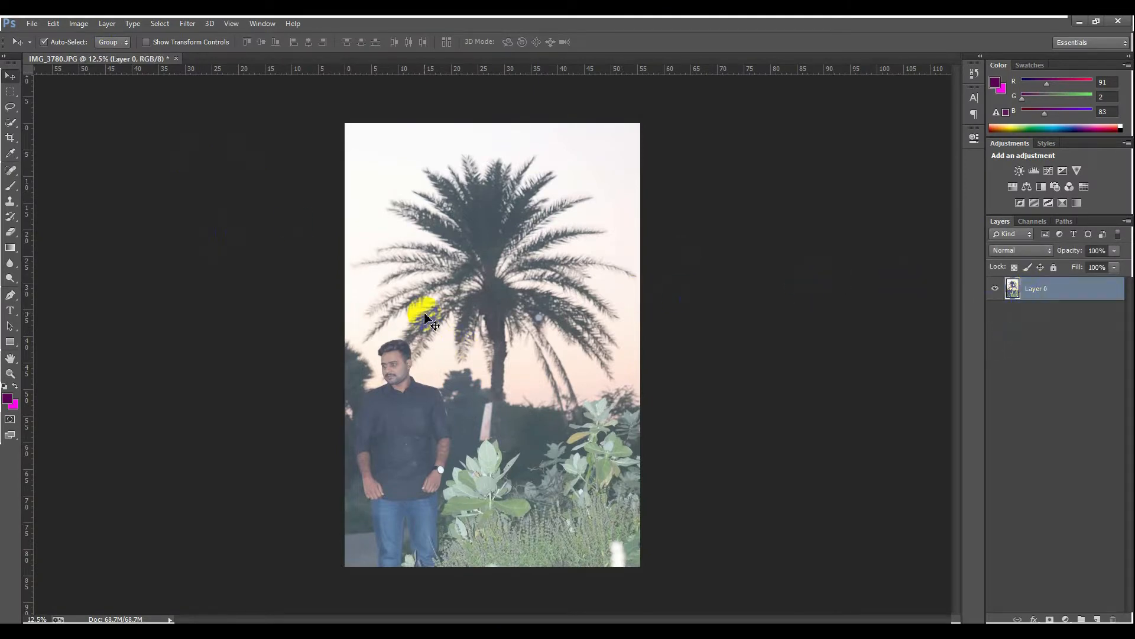
scroll(459, 345, "down", 1)
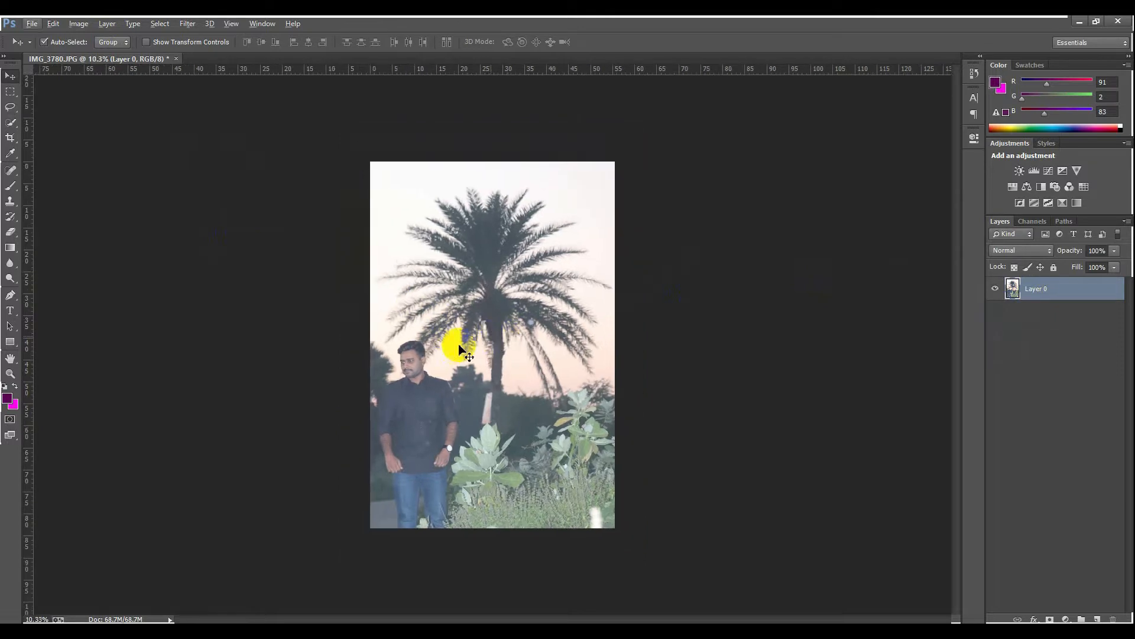
scroll(459, 346, "up", 2)
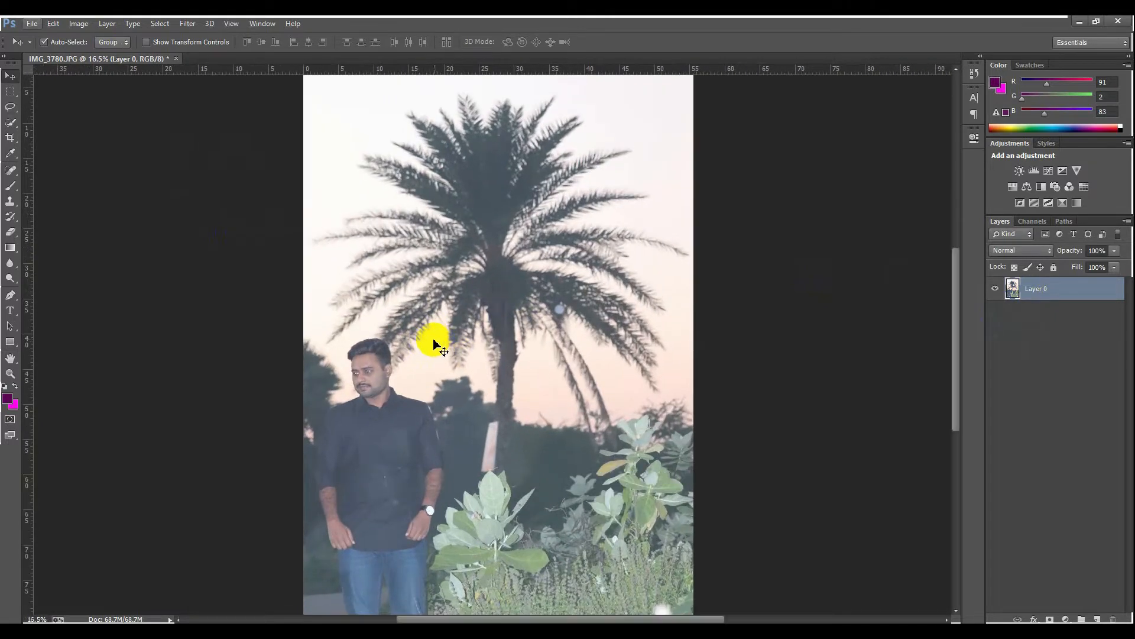
scroll(435, 346, "down", 1)
scroll(494, 284, "down", 1)
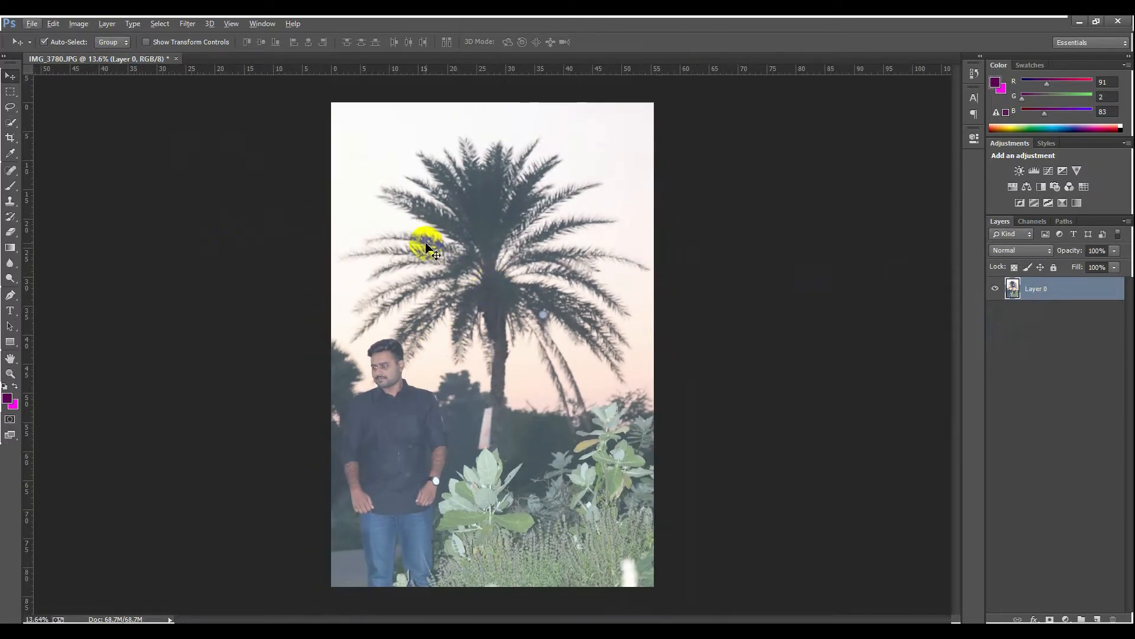
scroll(427, 247, "down", 1)
scroll(375, 183, "up", 1)
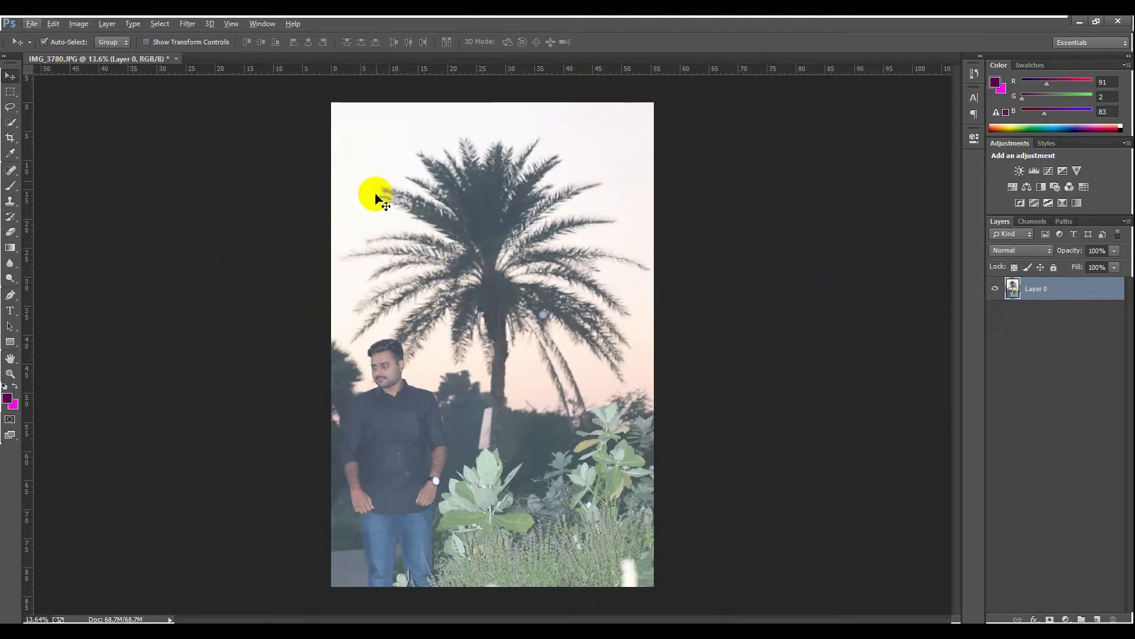
scroll(361, 227, "down", 1)
scroll(361, 223, "up", 1)
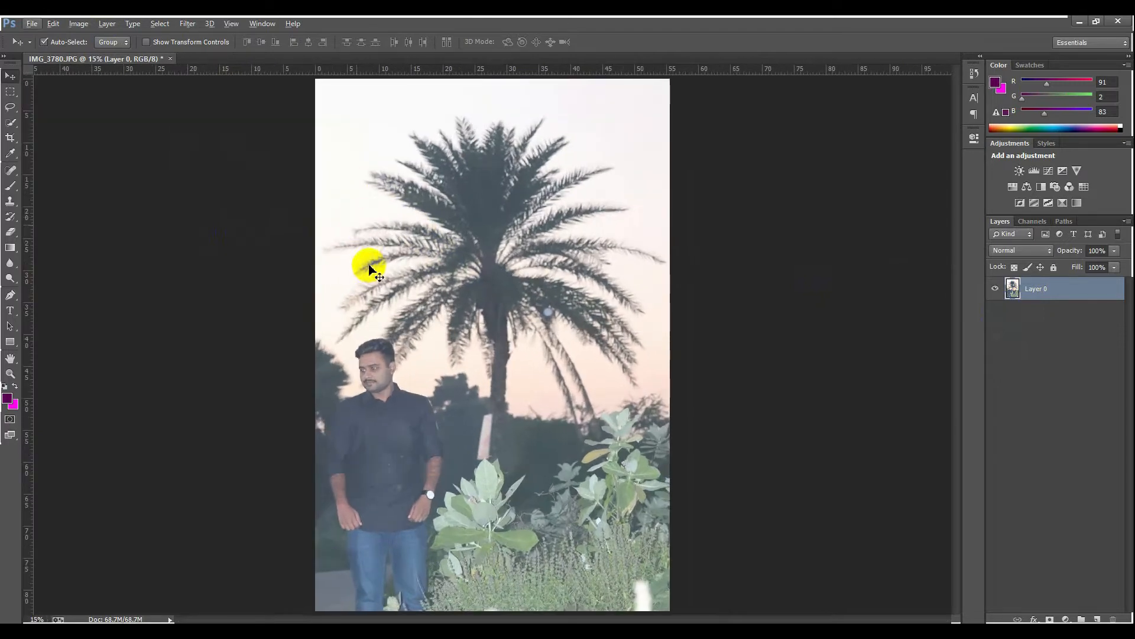
scroll(431, 287, "down", 1)
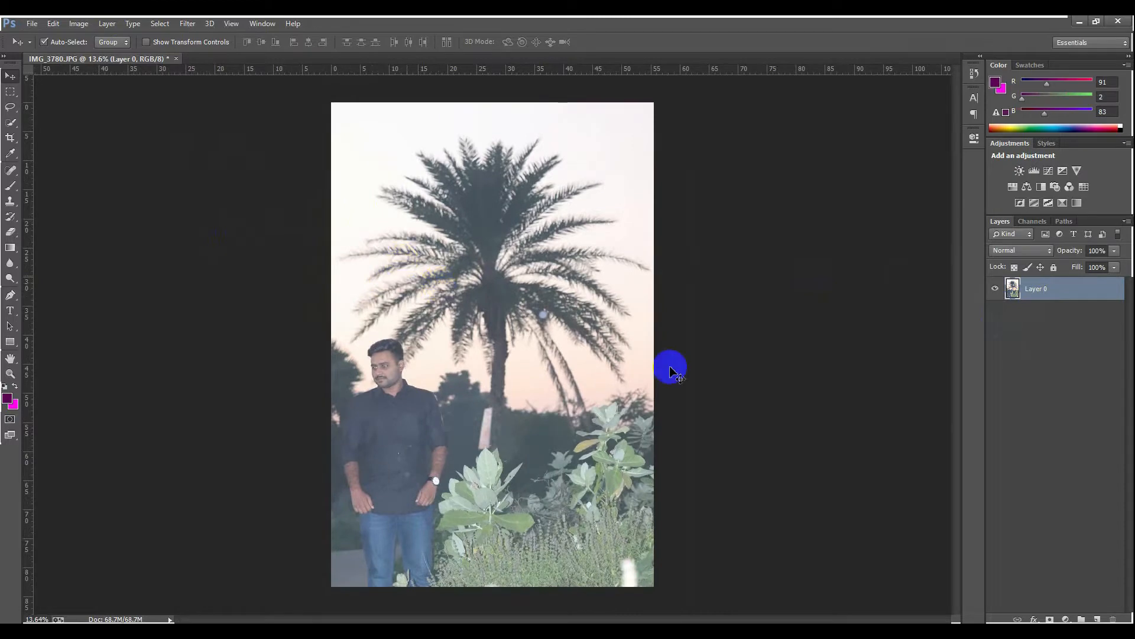
left_click(1028, 344)
left_click(1038, 290)
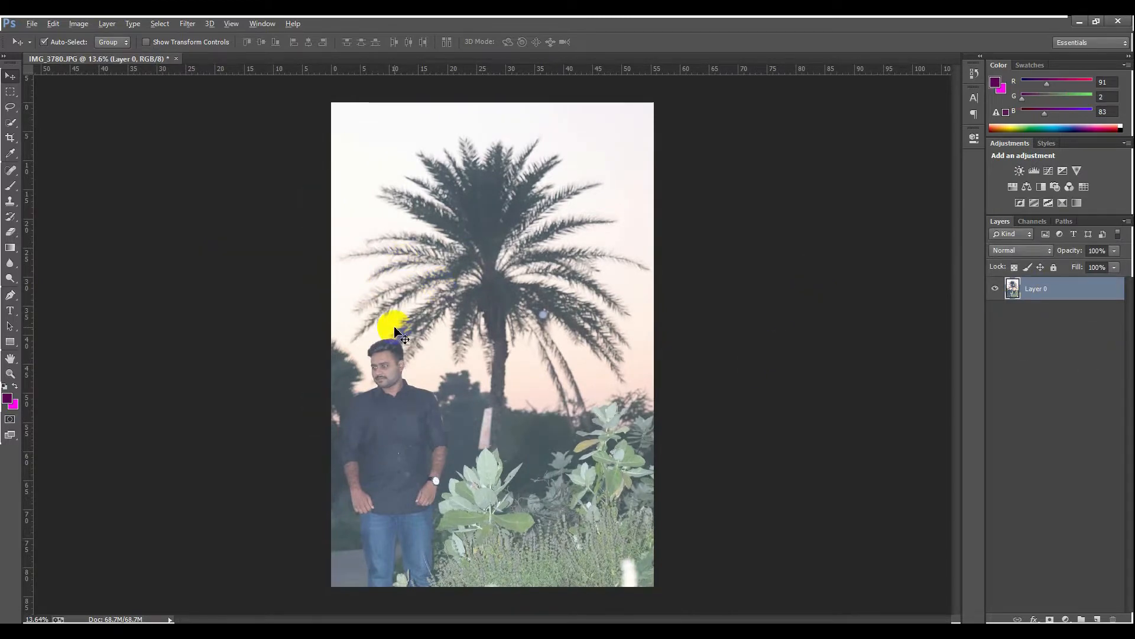
scroll(394, 327, "up", 1)
left_click(1051, 353)
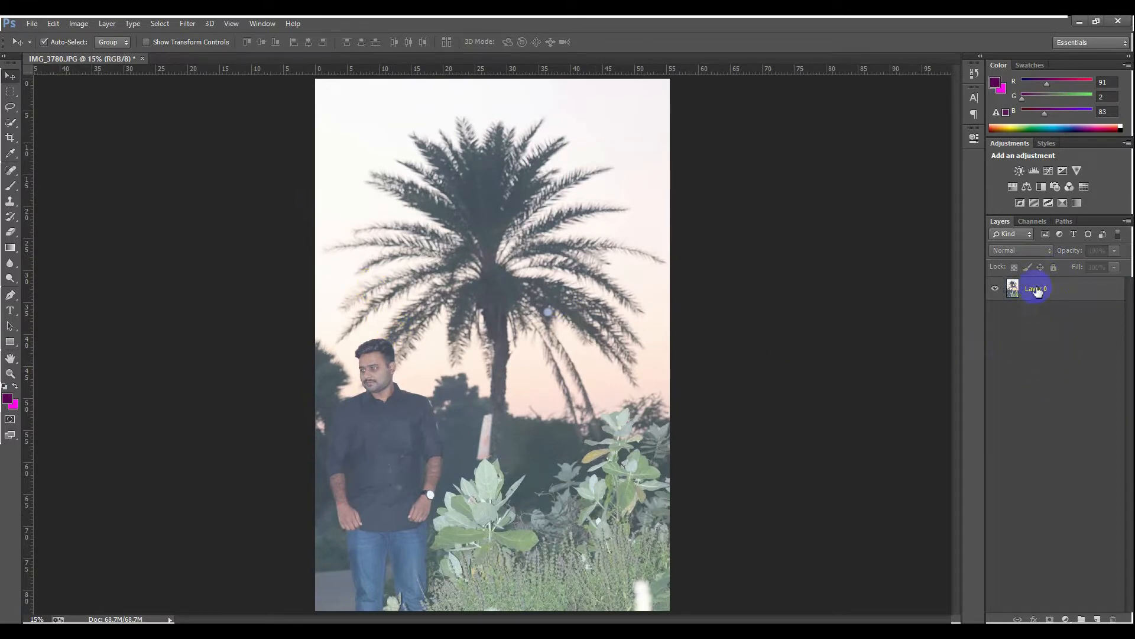
left_click(1045, 291)
left_click(1037, 362)
Open the Camera Raw Filter on Layer 0 and place its window so that all adjustments are visible
left_click(1038, 297)
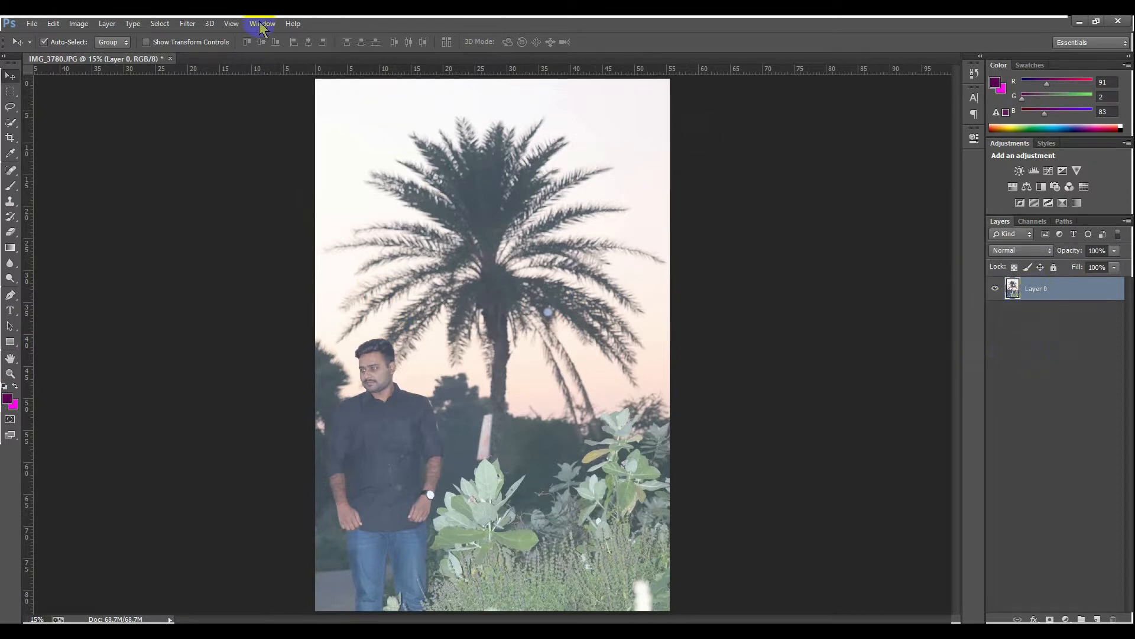
left_click(188, 24)
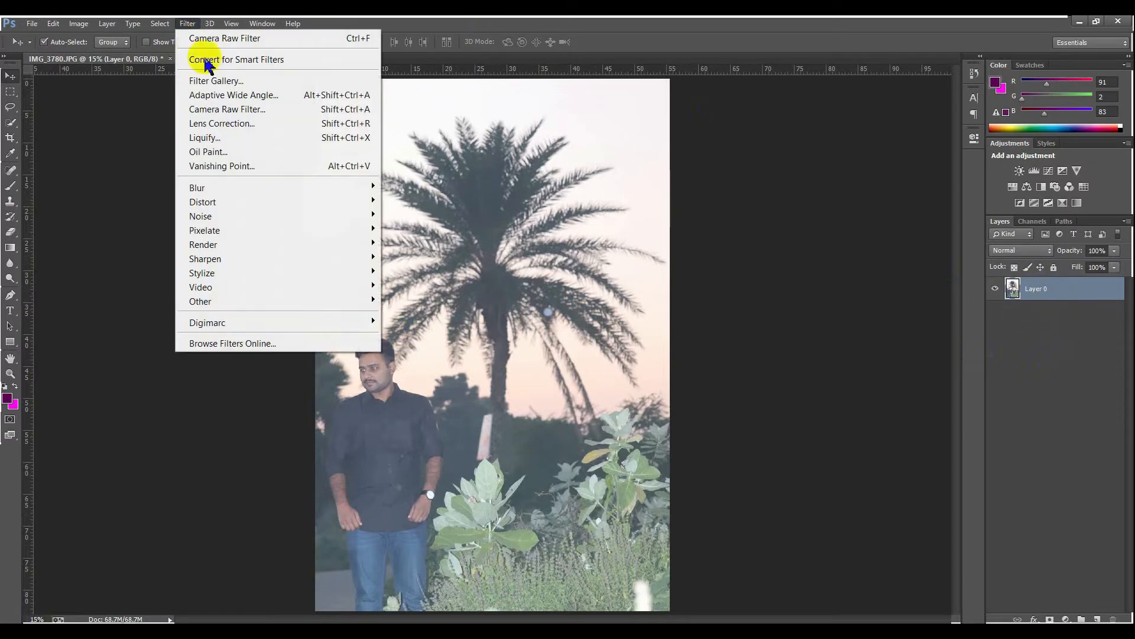
left_click(246, 109)
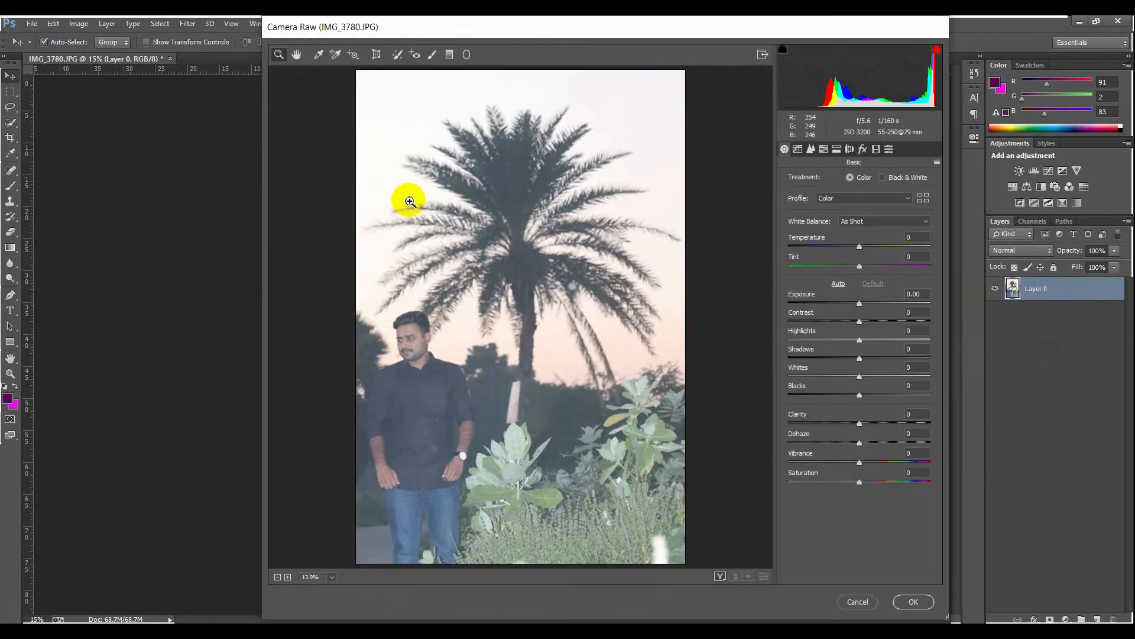
left_click_drag(476, 30, 452, 35)
left_click_drag(239, 24, 300, 86)
left_click_drag(458, 97, 411, 52)
left_click_drag(254, 586, 221, 617)
left_click_drag(529, 61, 520, 30)
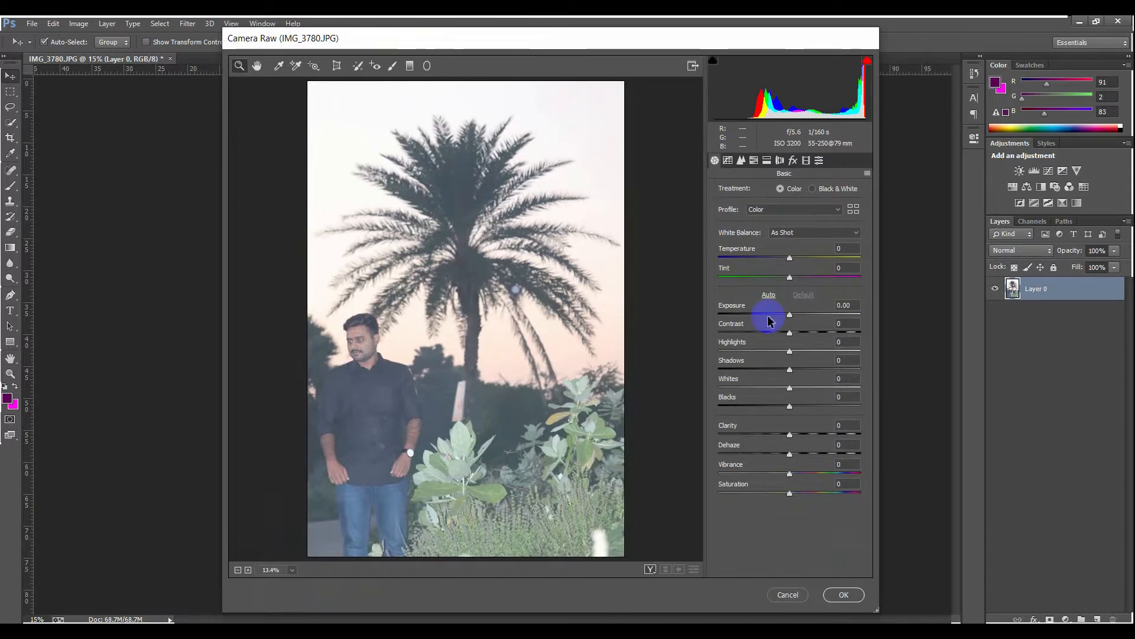
Set Exposure to -0.90, Contrast to +38, Highlights to -100, Shadows to -4, Whites to +58 and Blacks to -2 in the basic adjustments
left_click_drag(790, 318, 716, 361)
left_click(790, 333)
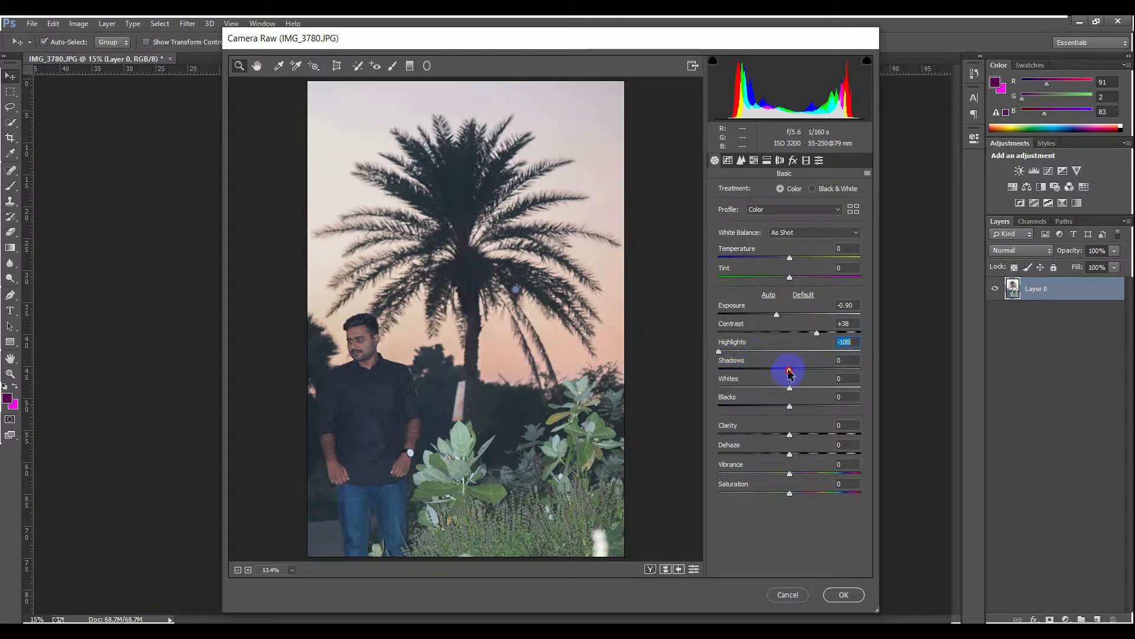
mouse_move(789, 372)
left_mouse_down()
mouse_move(811, 370)
mouse_move(769, 371)
mouse_move(786, 379)
left_mouse_up()
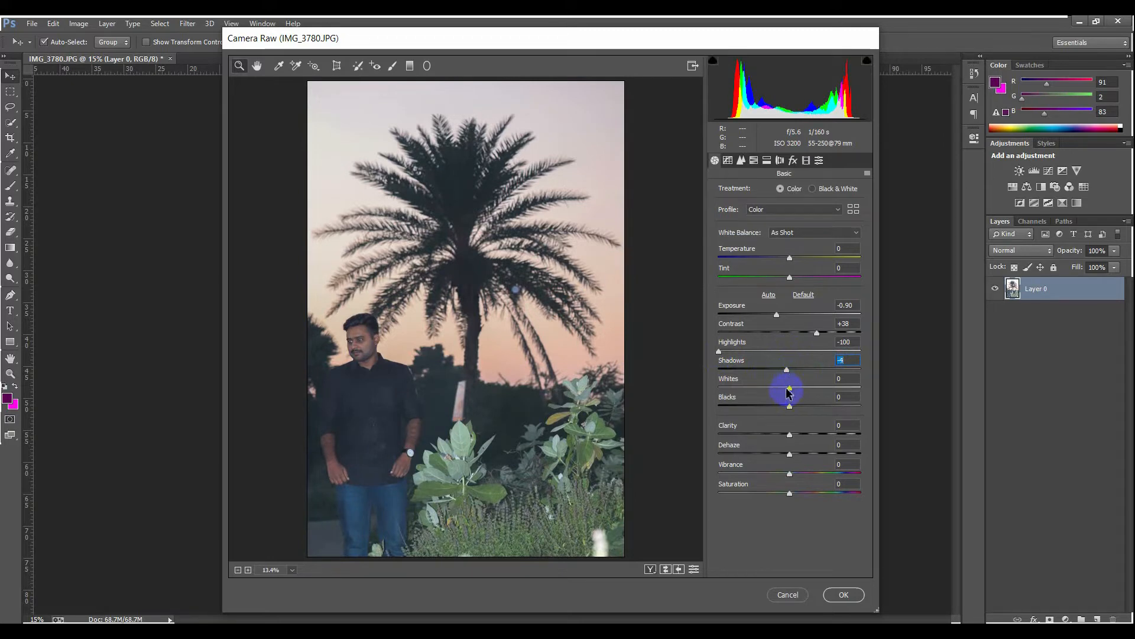
mouse_move(789, 390)
left_mouse_down()
mouse_move(838, 388)
mouse_move(796, 407)
mouse_move(818, 411)
mouse_move(830, 406)
mouse_move(760, 407)
mouse_move(787, 413)
left_mouse_up()
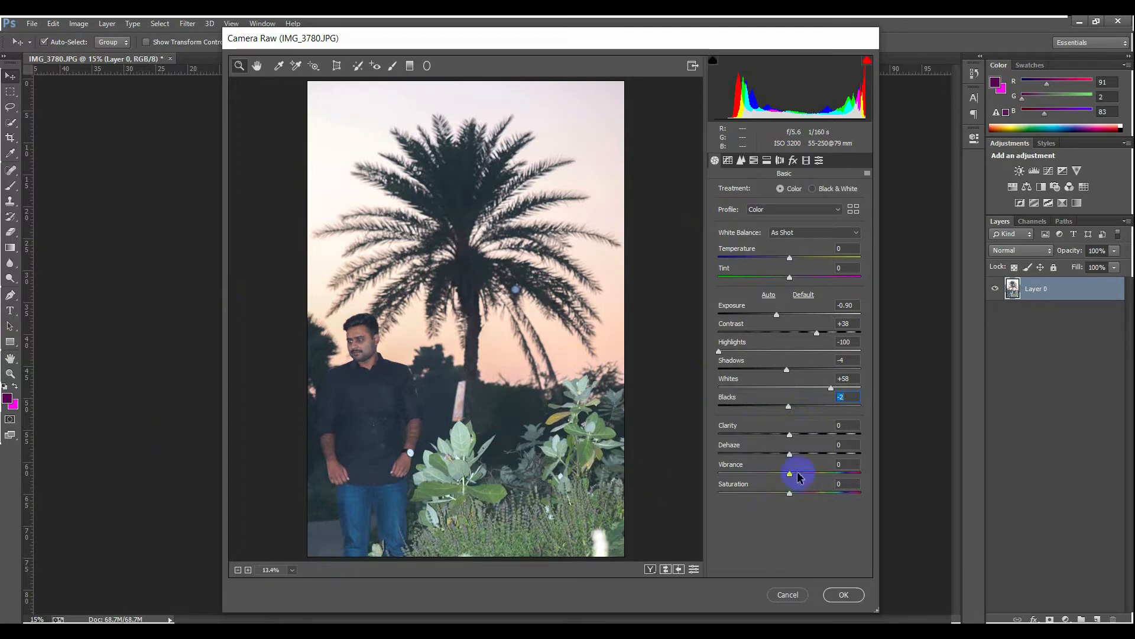
Raise the photo's Vibrance to +33 and its Saturation to +34
left_click_drag(791, 478, 817, 477)
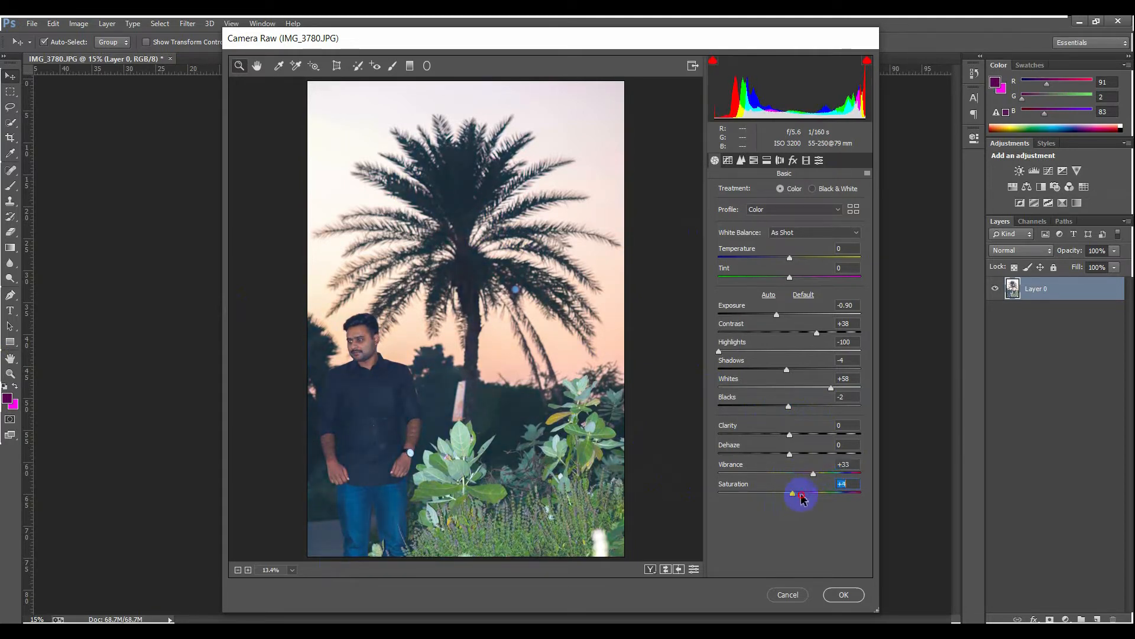
left_click_drag(803, 499, 821, 498)
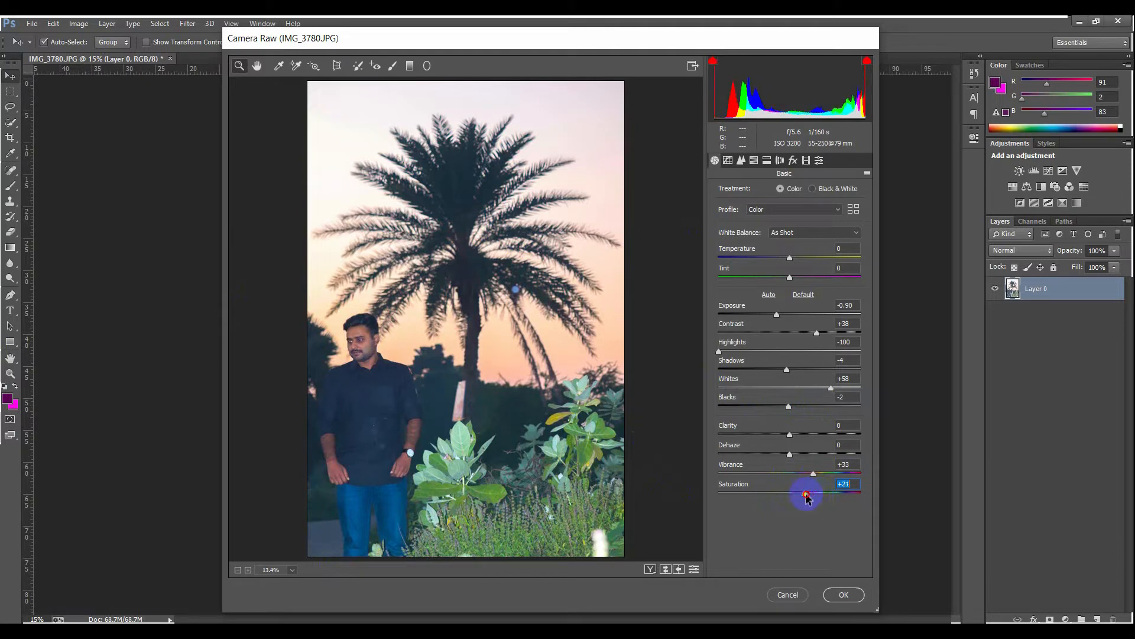
Compare the adjusted preview side by side with the original photo behind the Camera Raw window
left_click_drag(392, 37, 835, 78)
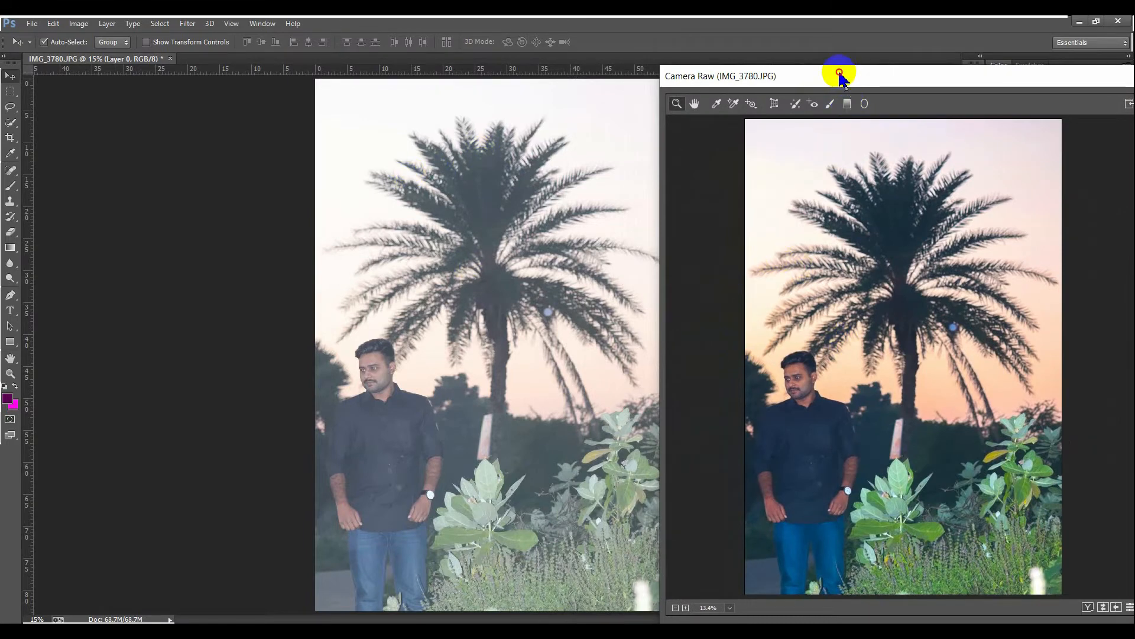
left_click_drag(841, 76, 840, 59)
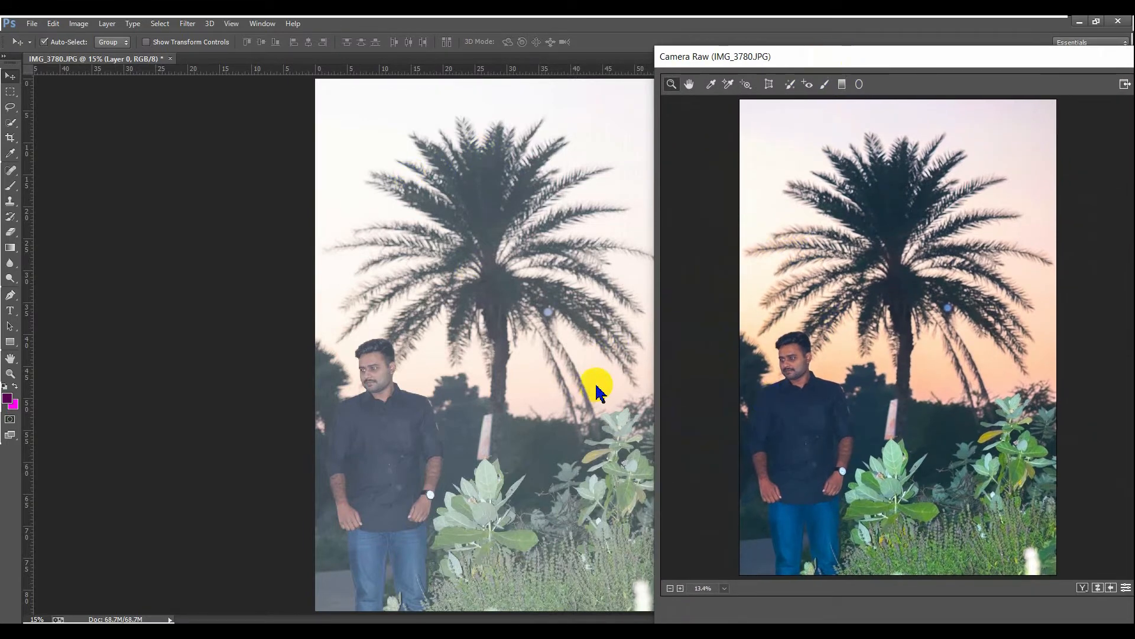
left_click_drag(885, 59, 398, 32)
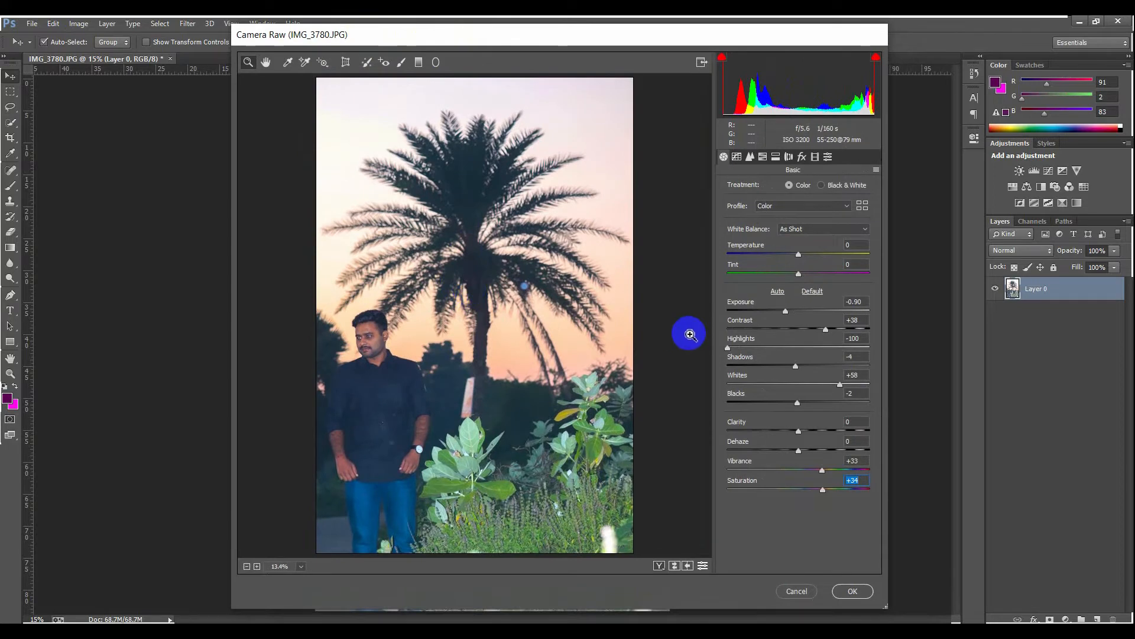
Adjust the parametric tone curve with Highlights -100, Lights +8, Darks -25 and Shadows about +72
left_click(737, 158)
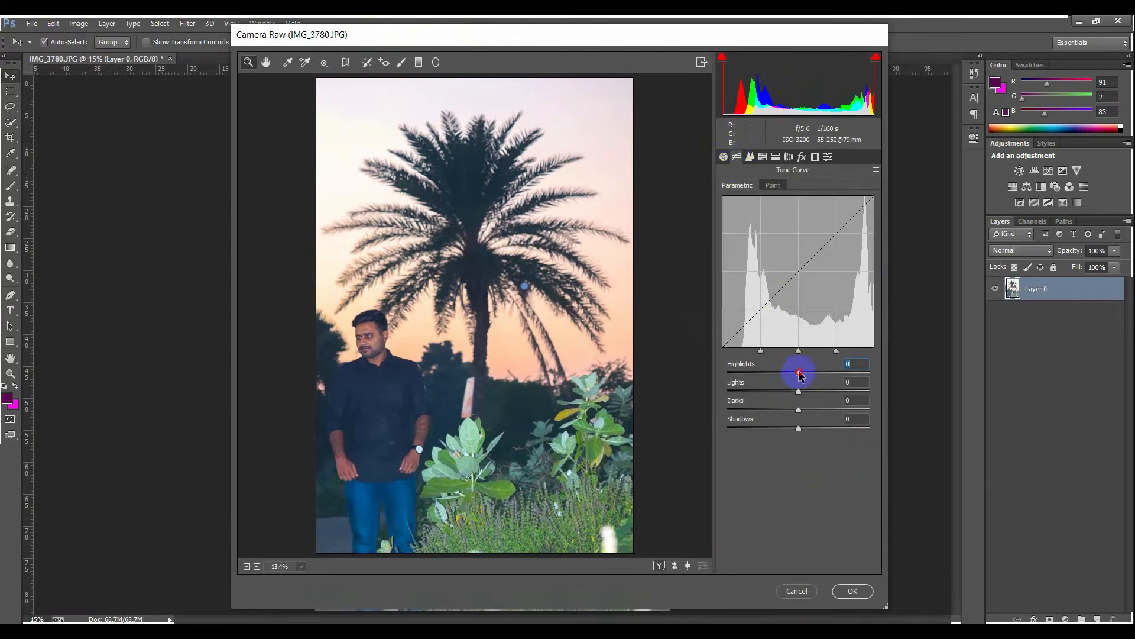
left_click_drag(800, 374, 702, 376)
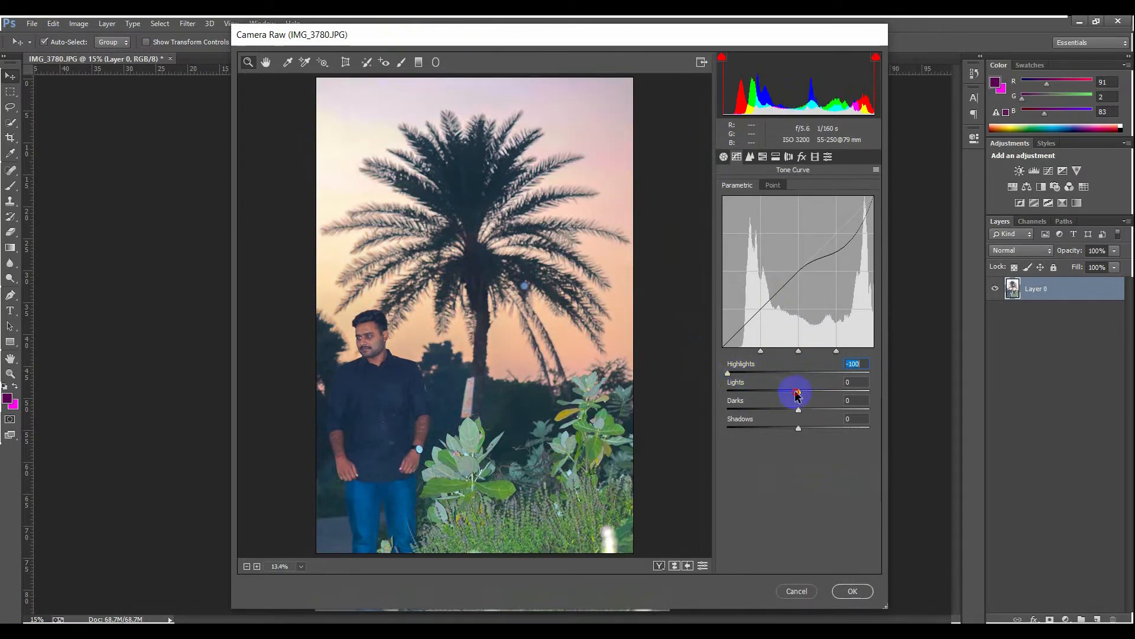
left_click_drag(797, 392, 783, 414)
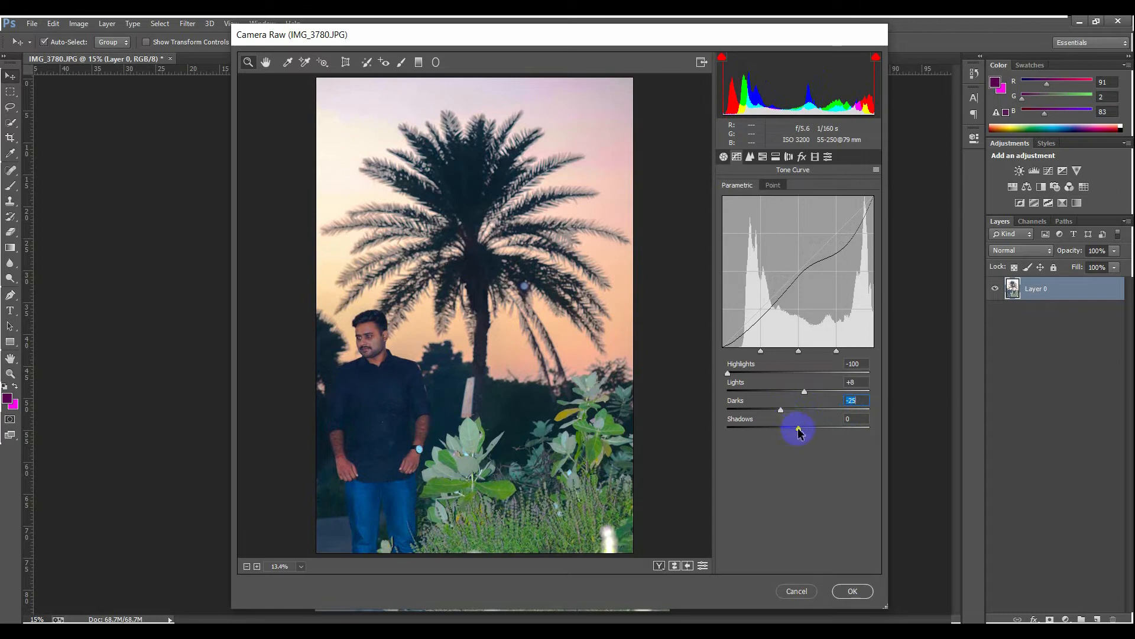
left_click_drag(799, 431, 851, 435)
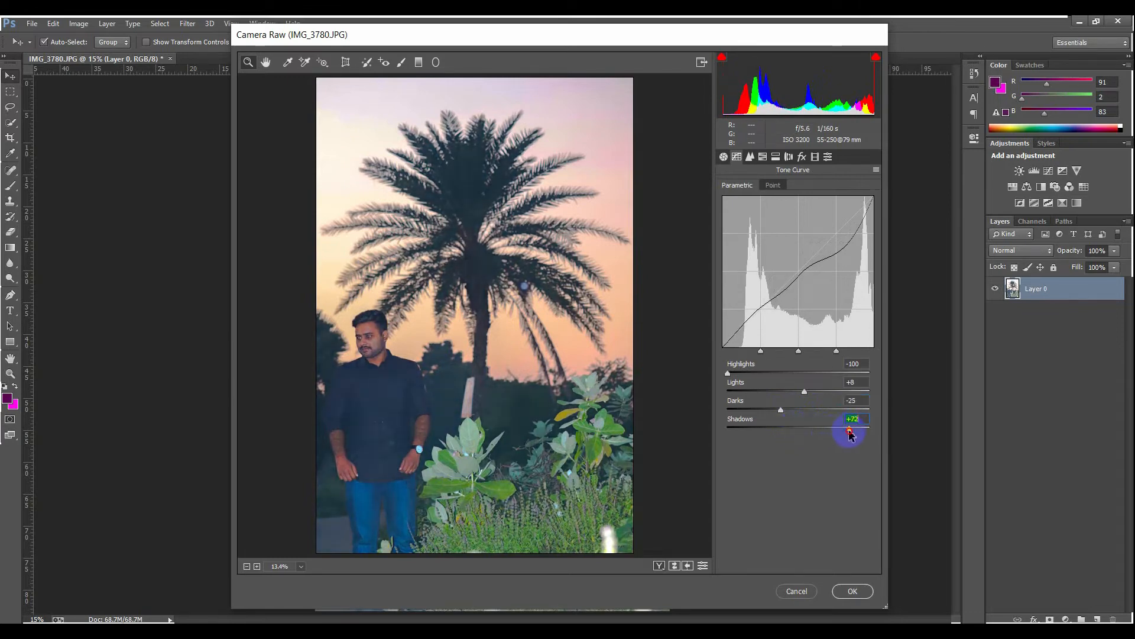
Set the Luminance noise reduction to 35 and the sharpening Amount to 150
left_click(750, 157)
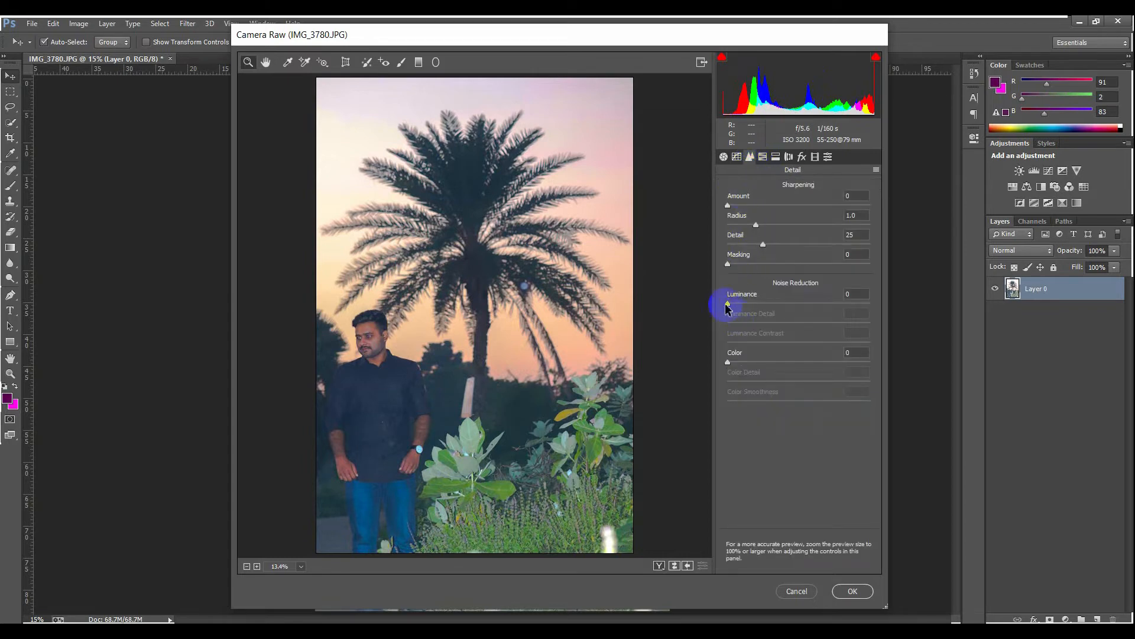
left_click_drag(739, 305, 779, 306)
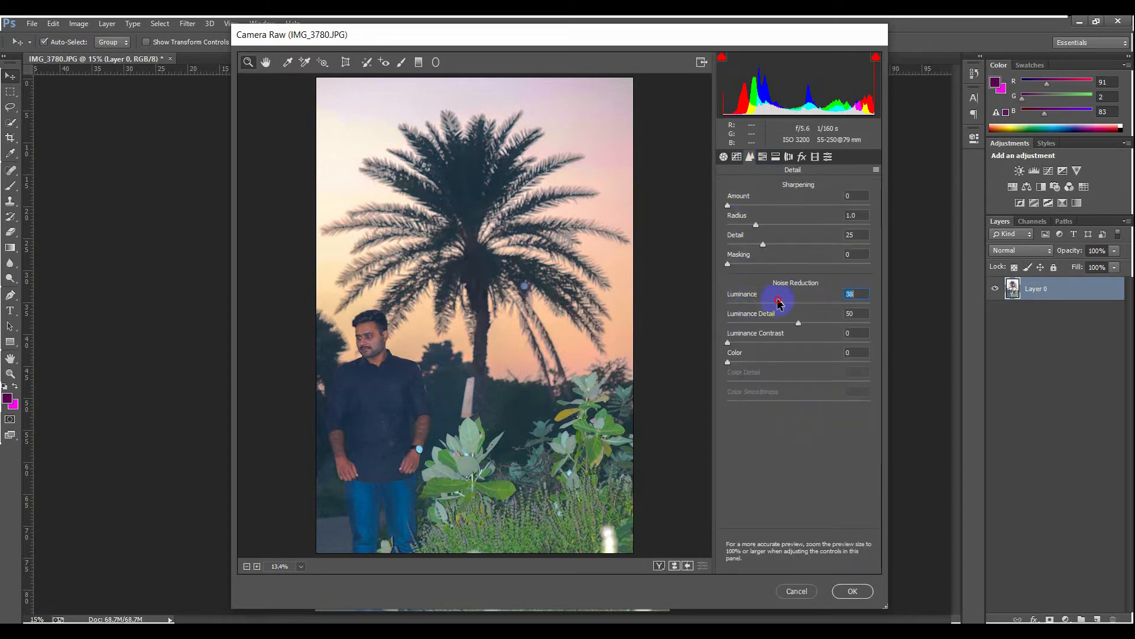
left_click_drag(730, 207, 896, 225)
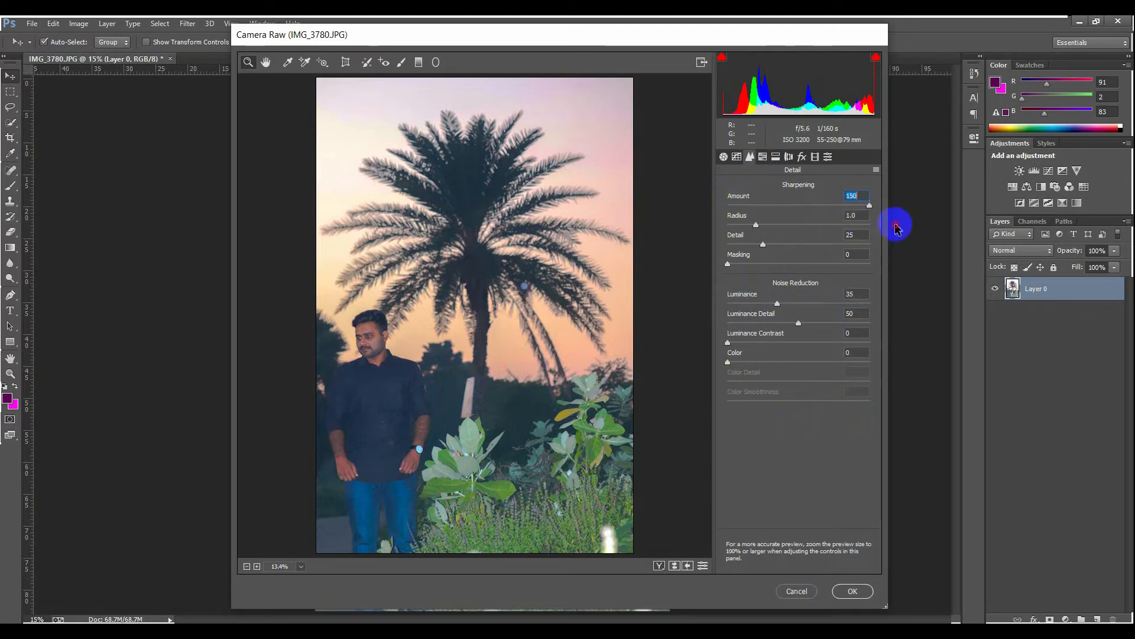
Shift the hue of the Greens in the HSL adjustments to recolor the foliage
left_click(763, 157)
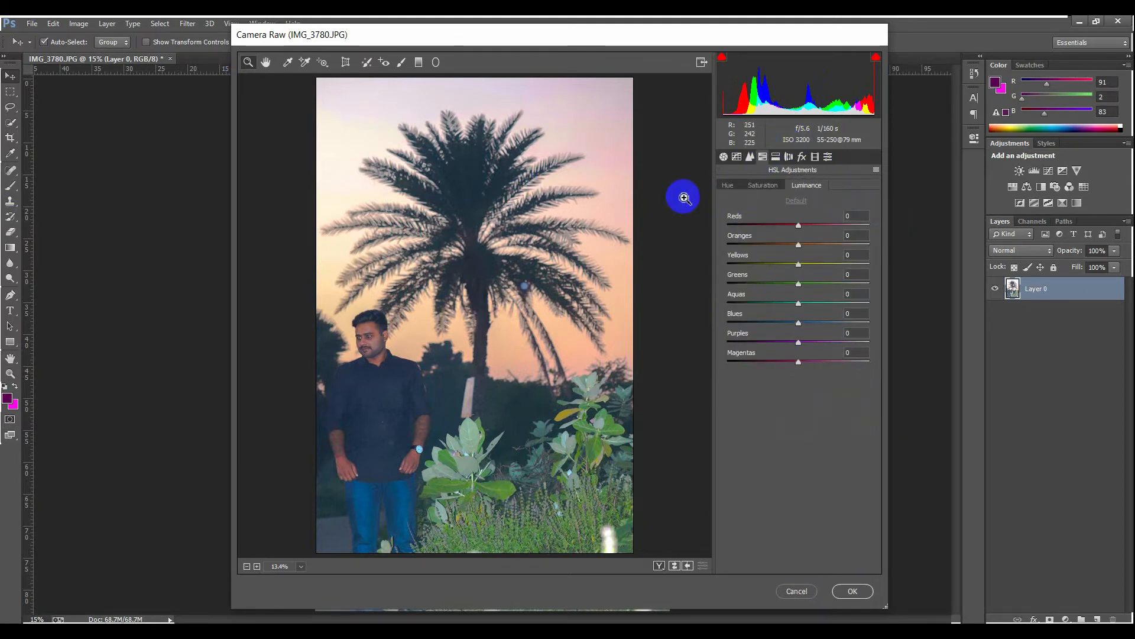
left_click(728, 185)
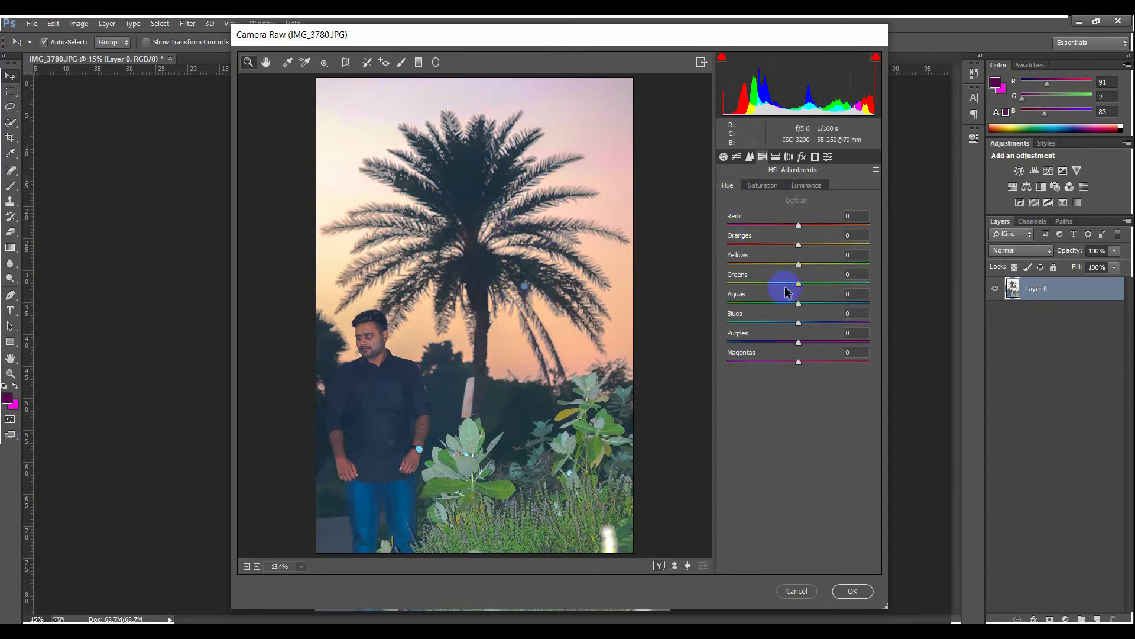
mouse_move(798, 287)
left_mouse_down()
mouse_move(753, 287)
mouse_move(885, 291)
mouse_move(773, 291)
mouse_move(844, 293)
mouse_move(795, 295)
left_mouse_up()
Set the HSL saturation to +77 for Yellows and +37 for Greens, and the luminance of Oranges to +34
left_click_drag(790, 267, 841, 262)
left_click_drag(754, 286, 825, 289)
left_click(764, 189)
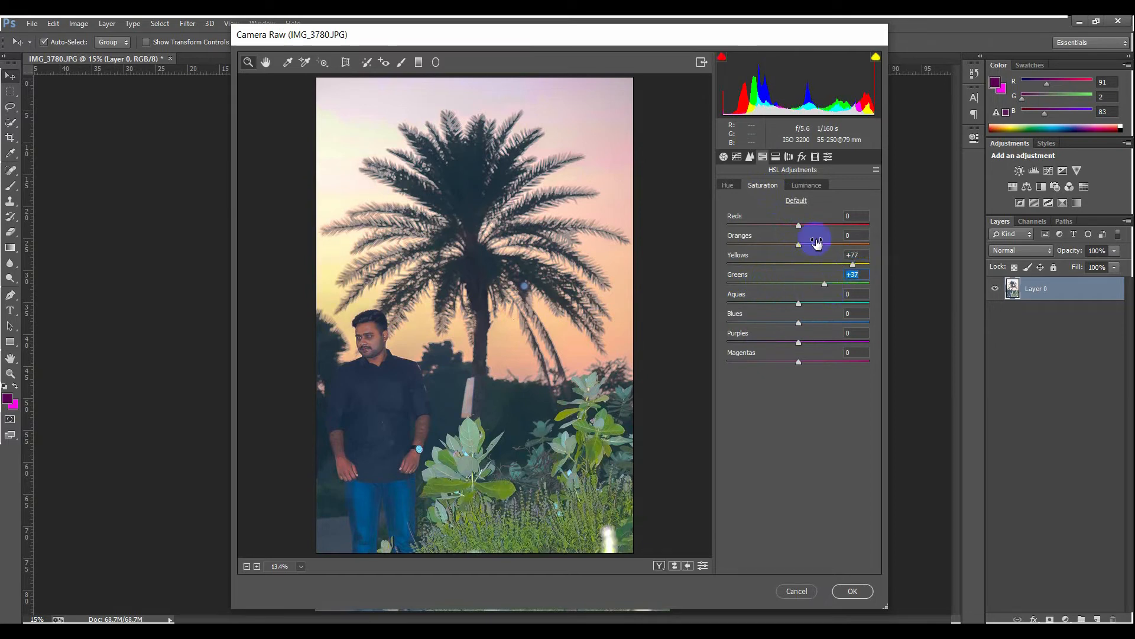
left_click(807, 186)
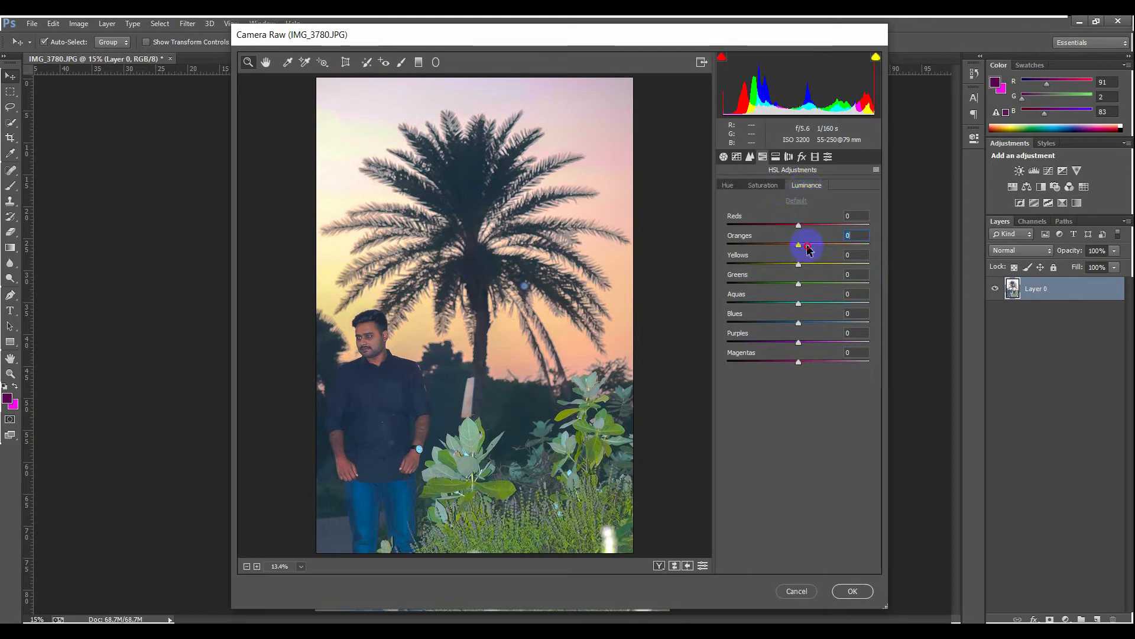
mouse_move(808, 249)
left_mouse_down()
mouse_move(821, 246)
mouse_move(748, 255)
mouse_move(825, 256)
left_mouse_up()
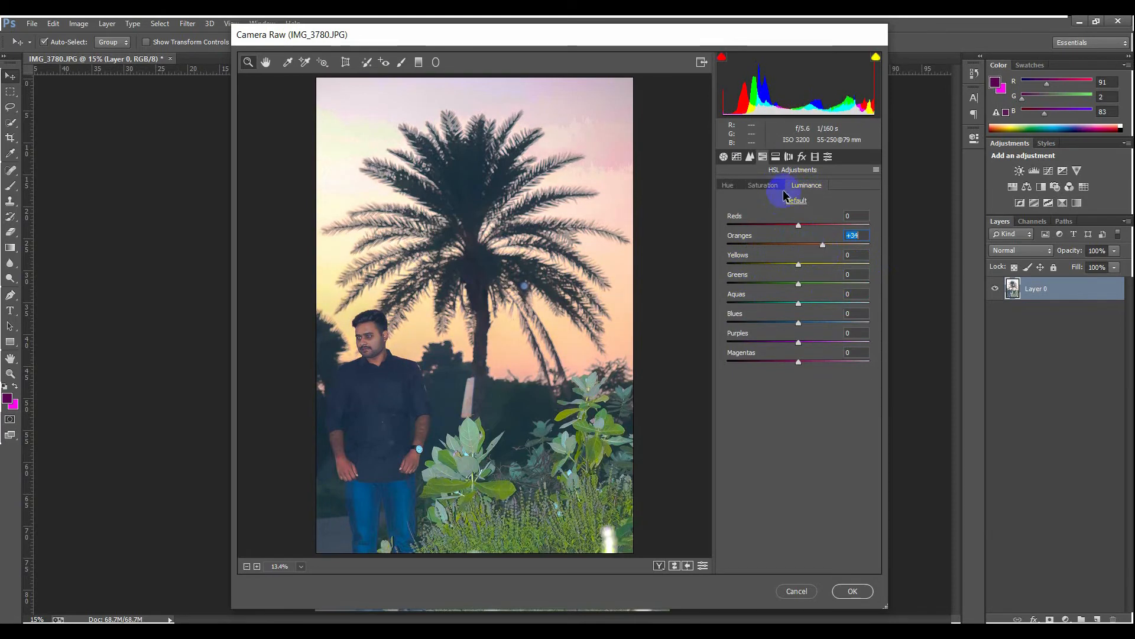
Set the lens correction Vignetting Amount to -15 to darken the photo's corners
left_click(776, 158)
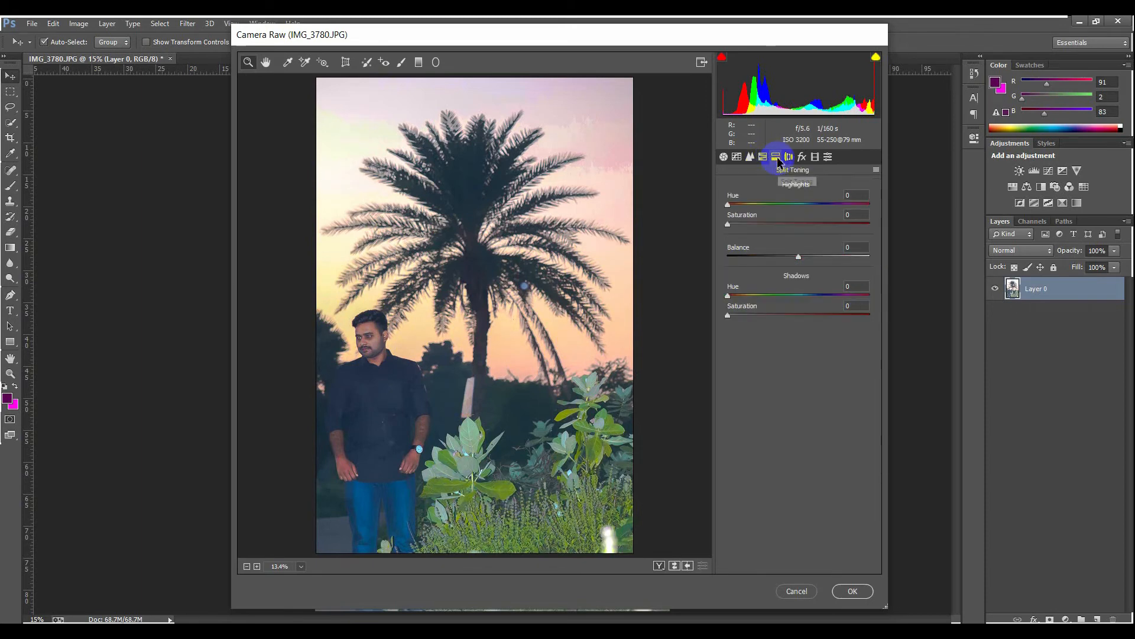
left_click(802, 157)
left_click(788, 157)
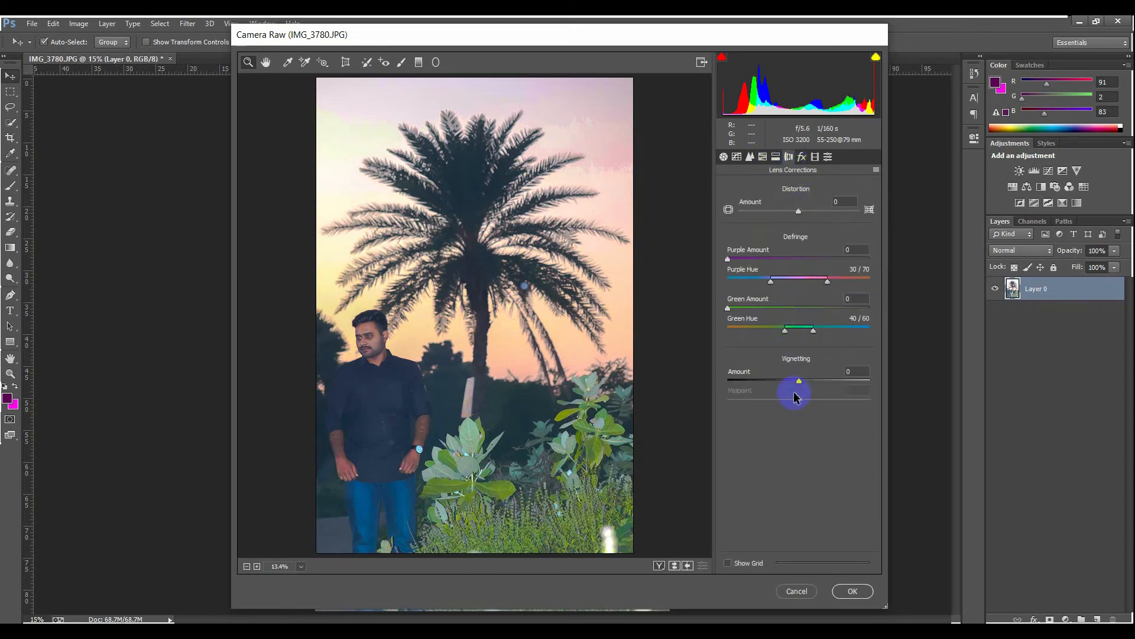
mouse_move(797, 383)
left_mouse_down()
mouse_move(754, 375)
mouse_move(732, 386)
mouse_move(787, 388)
left_mouse_up()
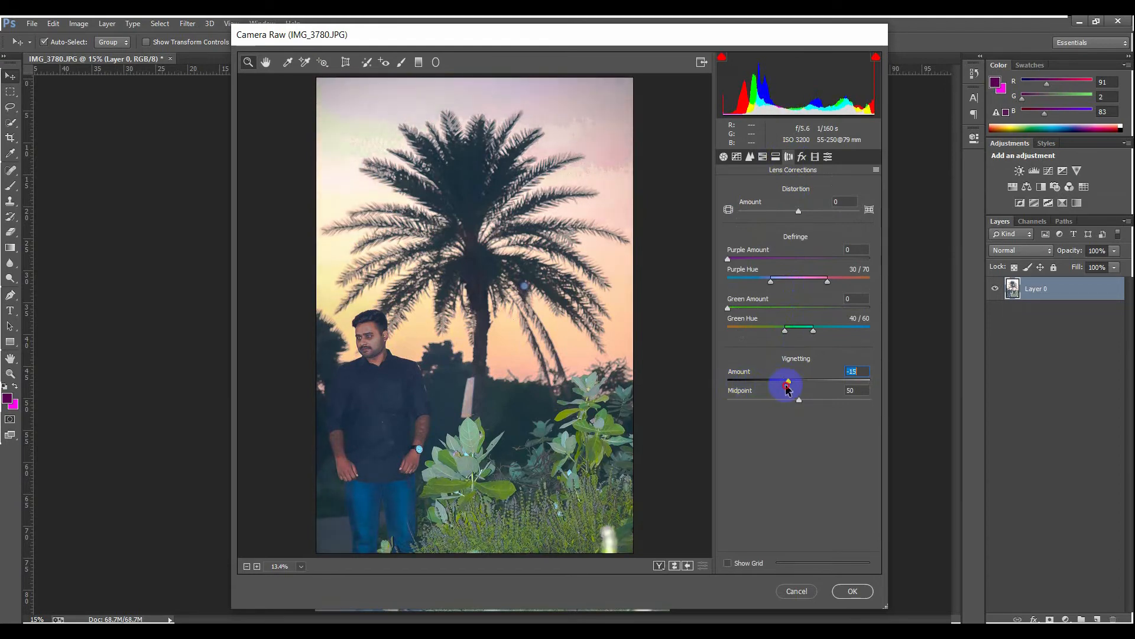
Set the Post Crop Vignetting Amount to +3 in the effects settings
left_click(802, 156)
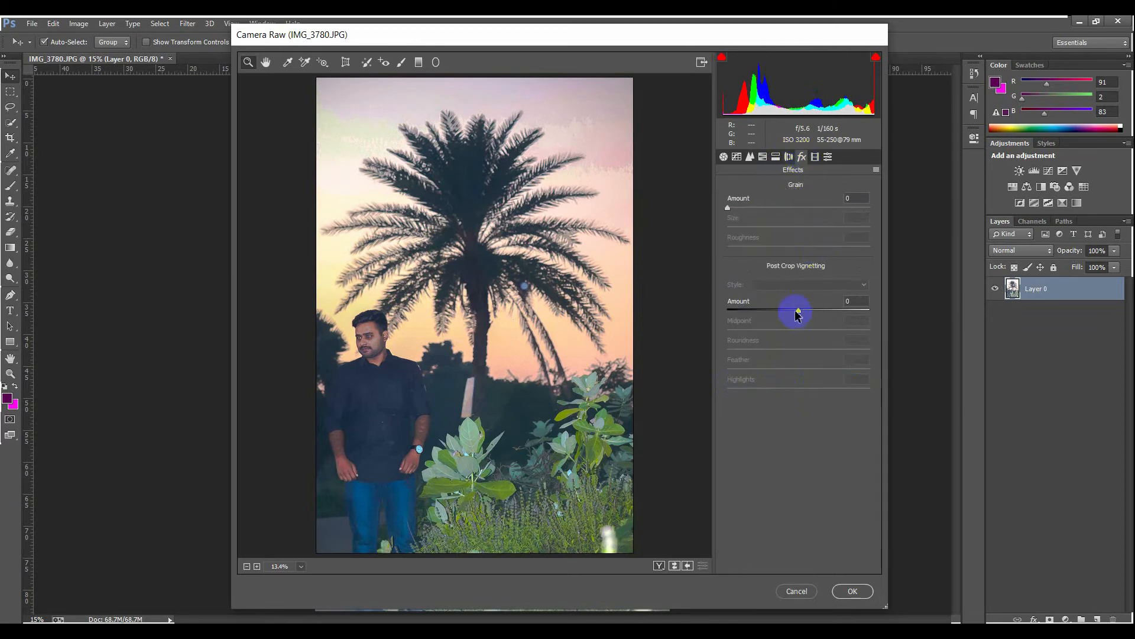
left_click_drag(794, 310, 777, 310)
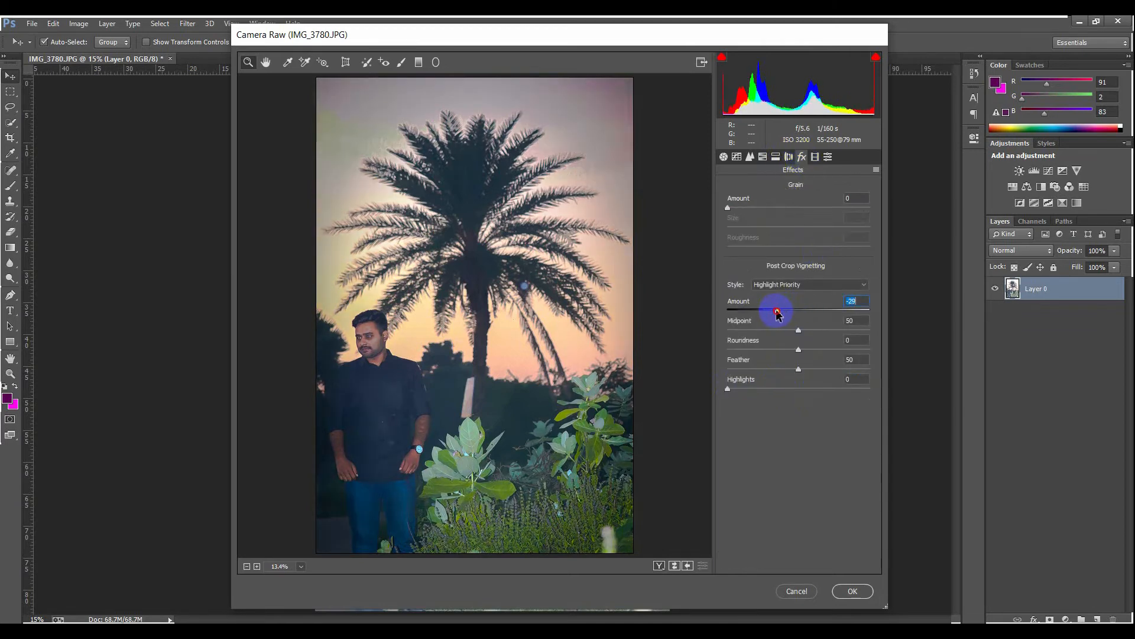
mouse_move(778, 314)
left_mouse_down()
mouse_move(819, 312)
mouse_move(798, 322)
left_mouse_up()
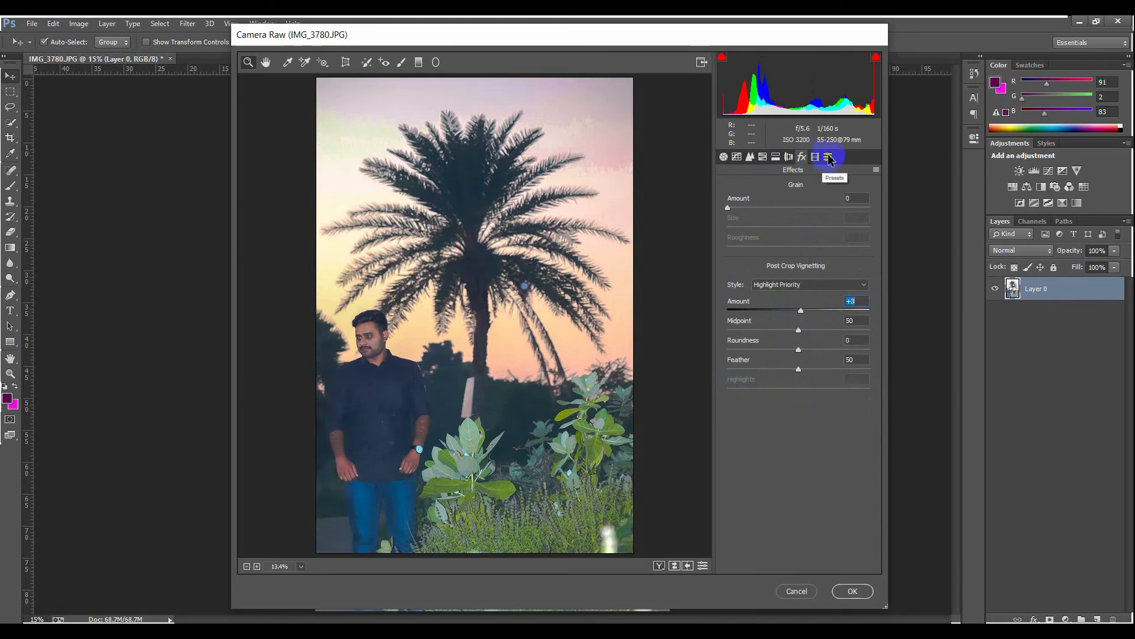
Set the Blue Primary Hue to -19 in the camera calibration to shift the photo's overall colors
left_click(763, 156)
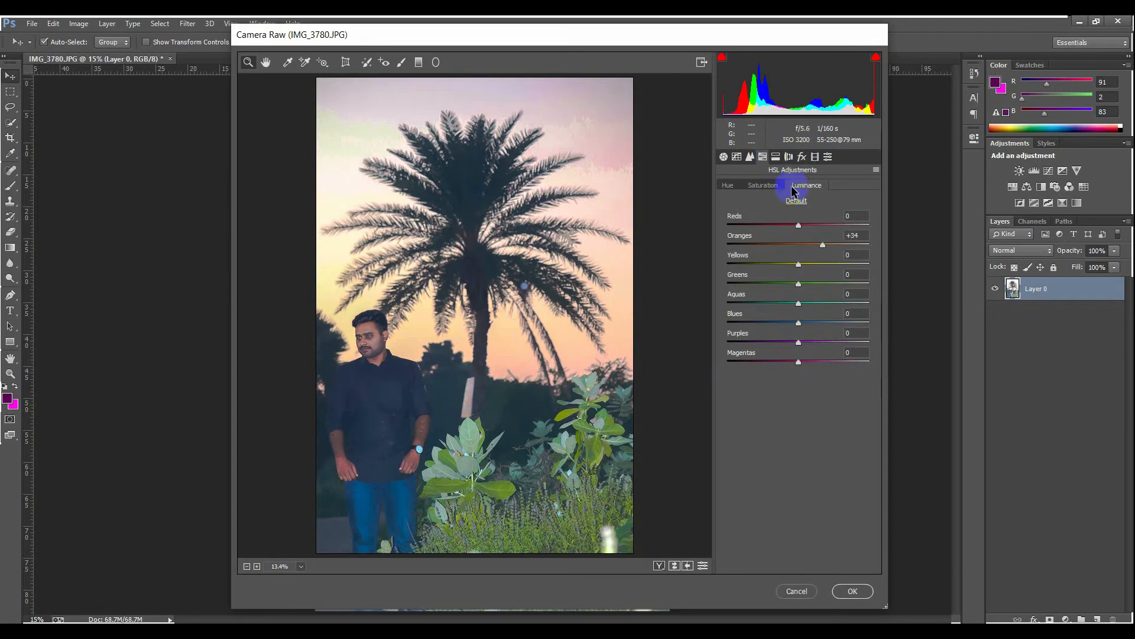
mouse_move(799, 244)
left_mouse_down()
mouse_move(827, 245)
mouse_move(805, 243)
left_mouse_up()
left_click(815, 157)
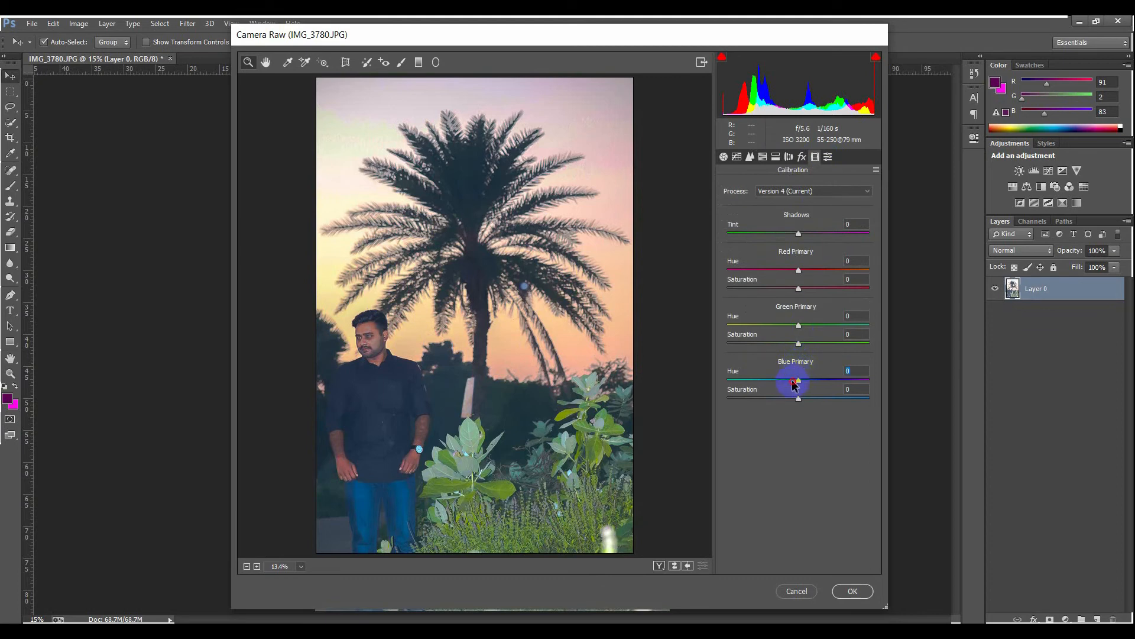
mouse_move(795, 385)
left_mouse_down()
mouse_move(702, 386)
mouse_move(784, 383)
left_mouse_up()
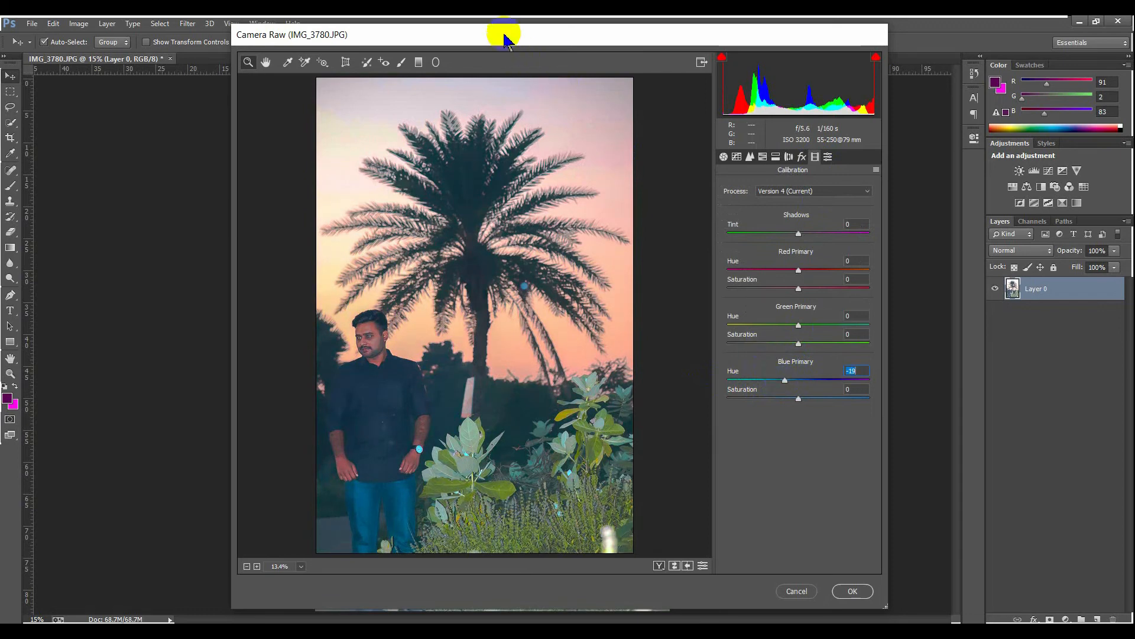
Review the basic tone settings and apply the Camera Raw adjustments to the photo layer
left_click_drag(507, 36, 470, 37)
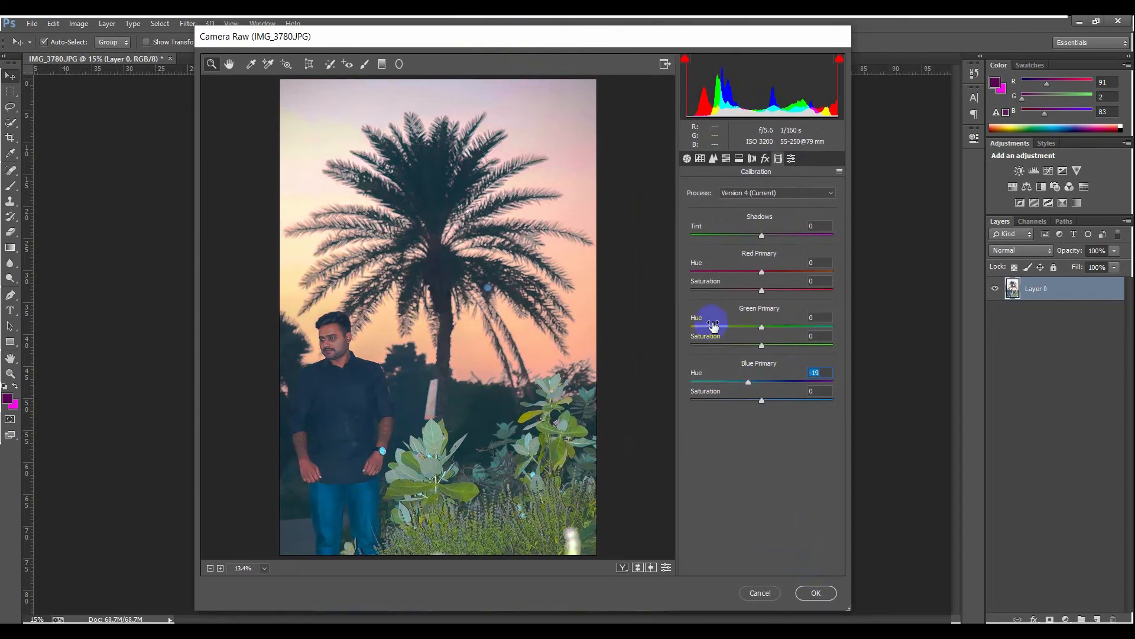
left_click(687, 158)
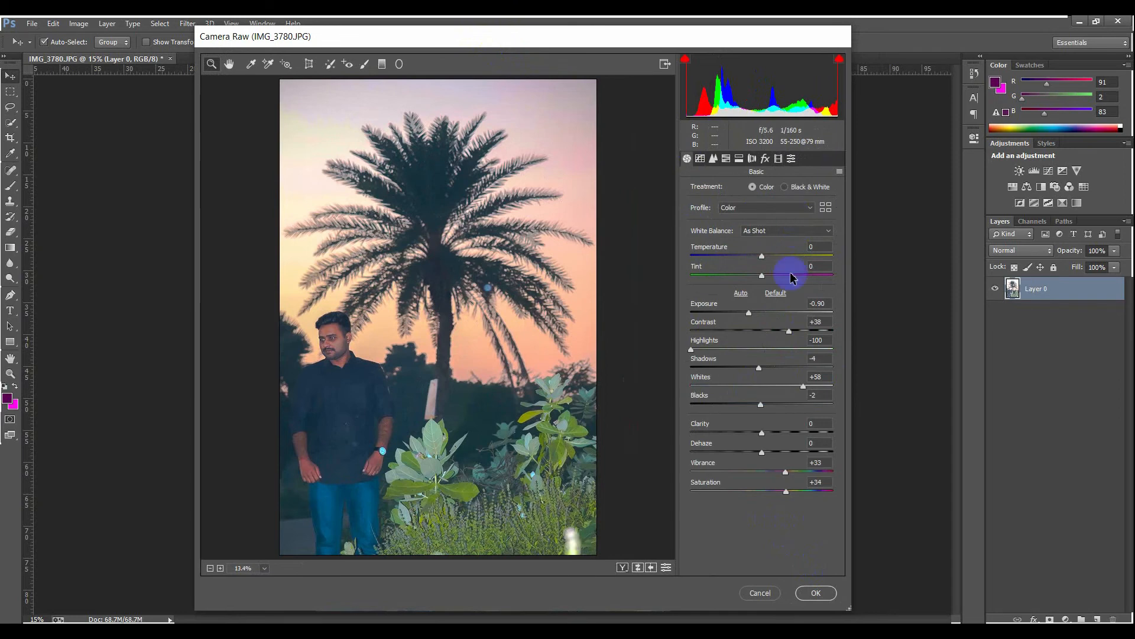
left_click(821, 596)
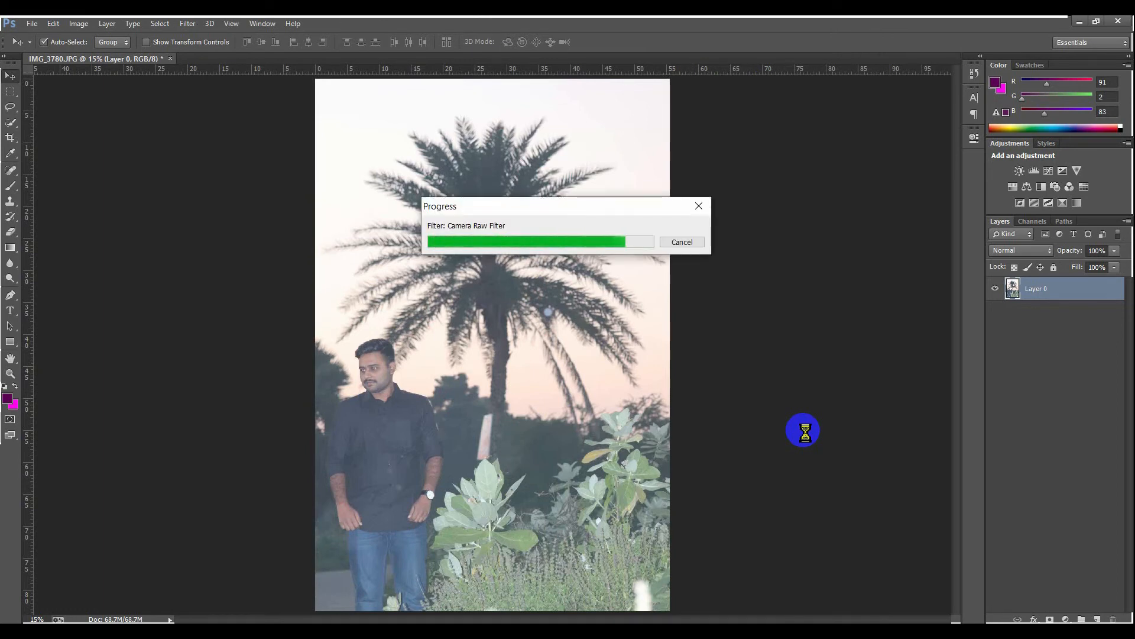
left_click(1059, 347)
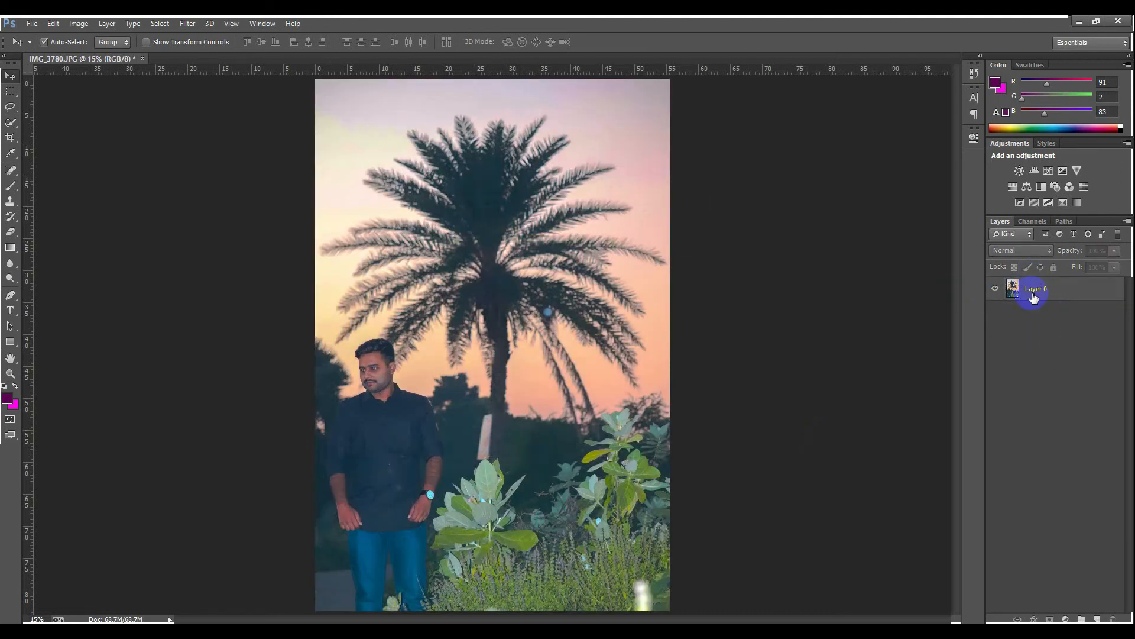
left_click(1034, 289)
left_click(1049, 327)
scroll(698, 292, "down", 2)
scroll(696, 292, "up", 2)
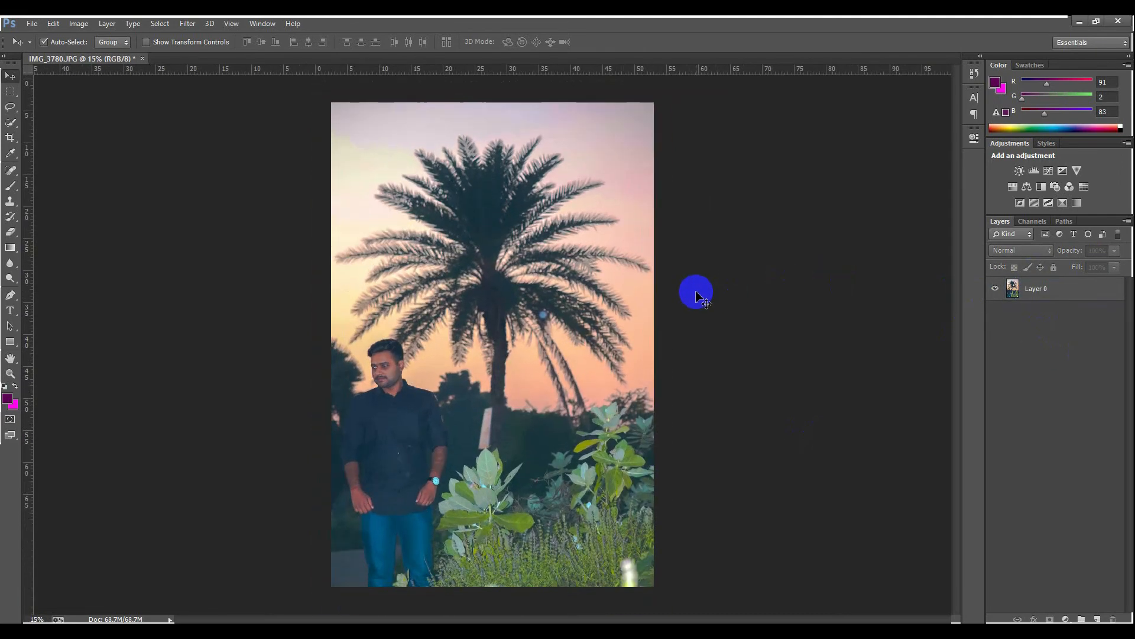
left_click(1045, 297)
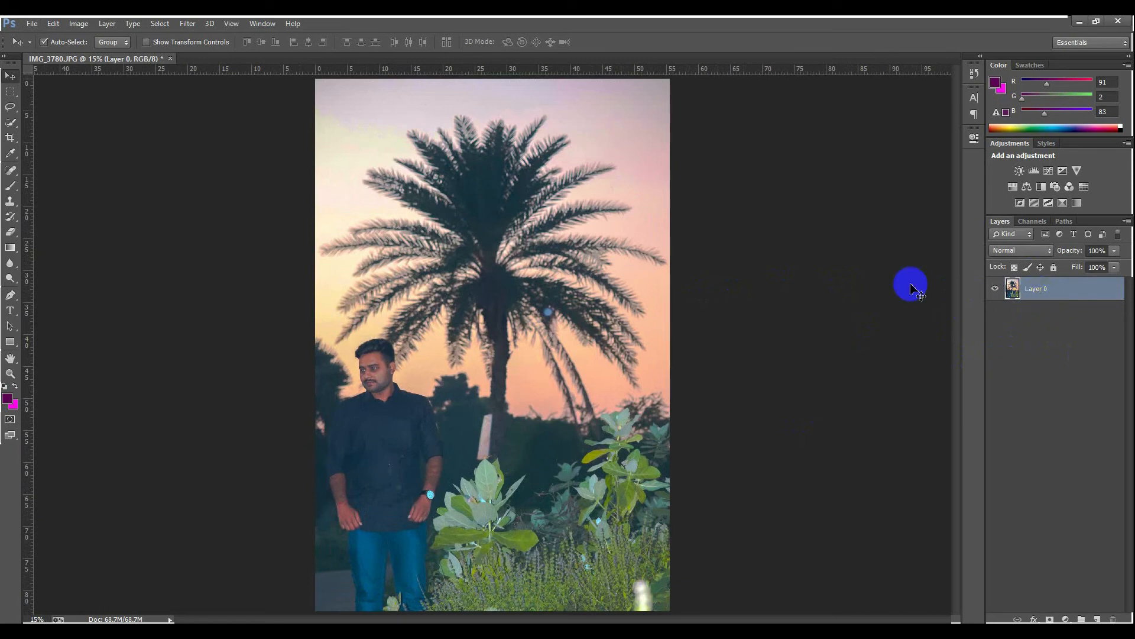
Compare the photo before and after grading by repeatedly undoing and restoring the Camera Raw Filter
key("ctrl+z")
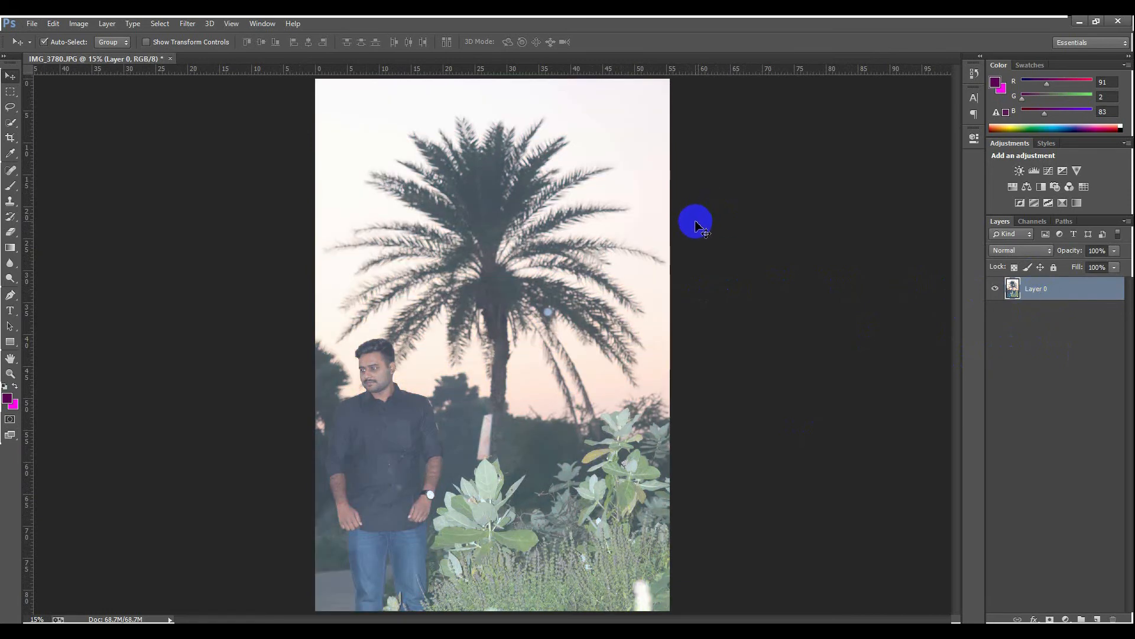
key("ctrl+z")
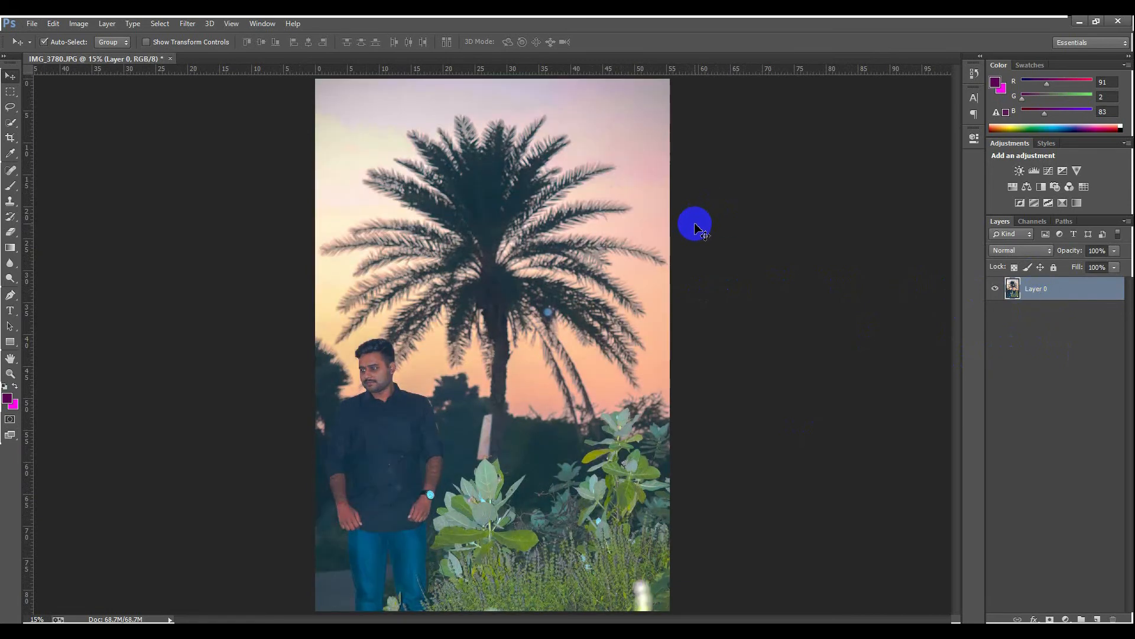
key("ctrl+z")
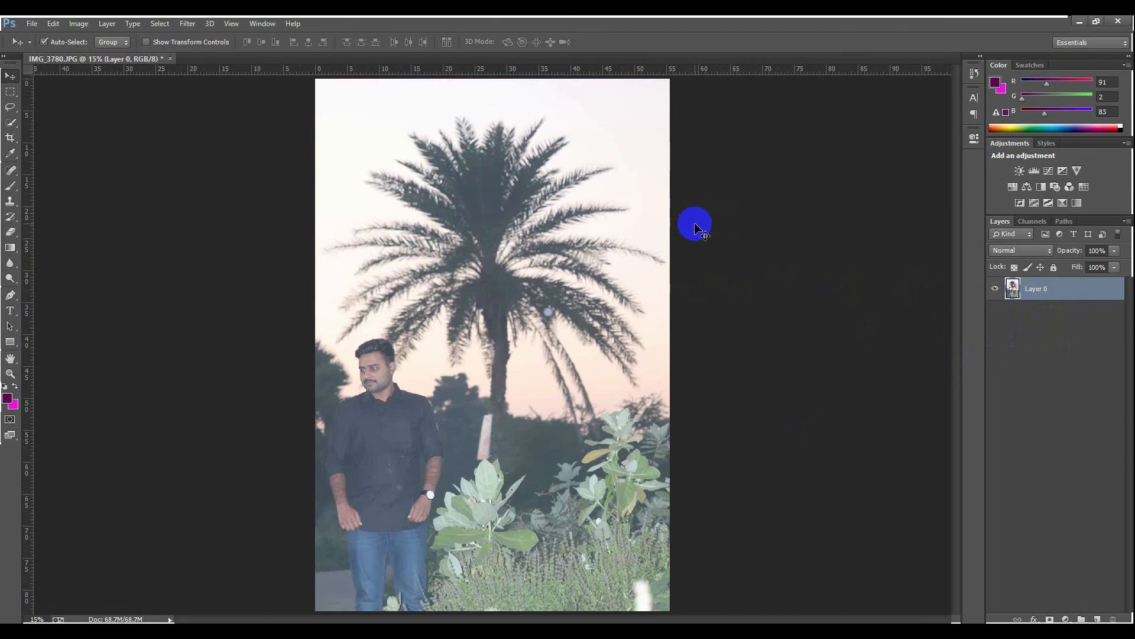
key("ctrl+z")
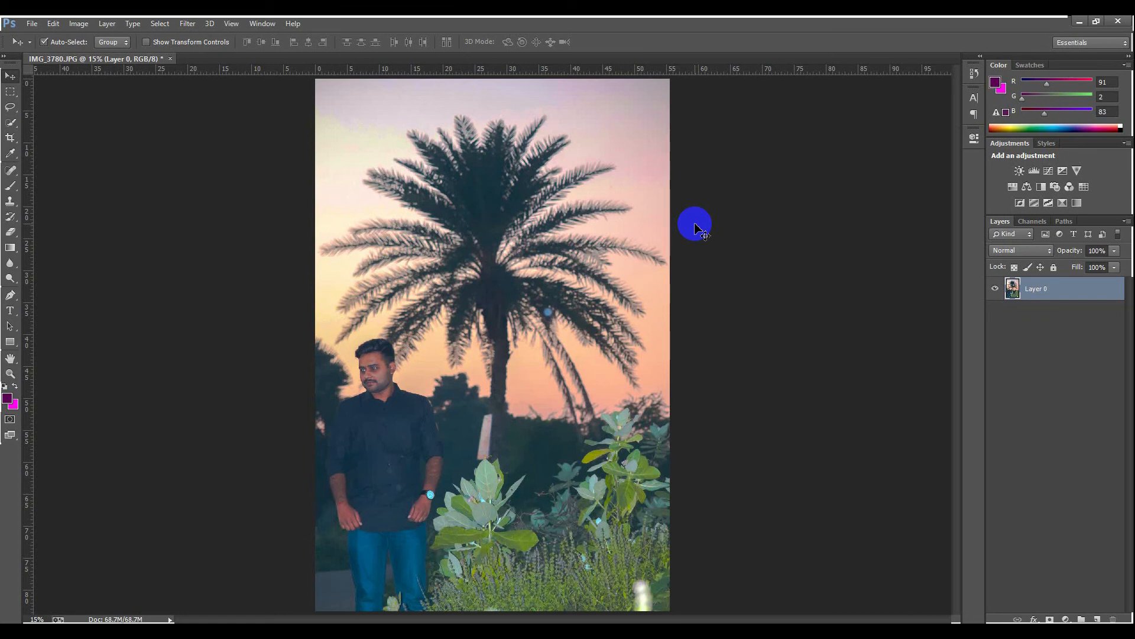
key("ctrl+z")
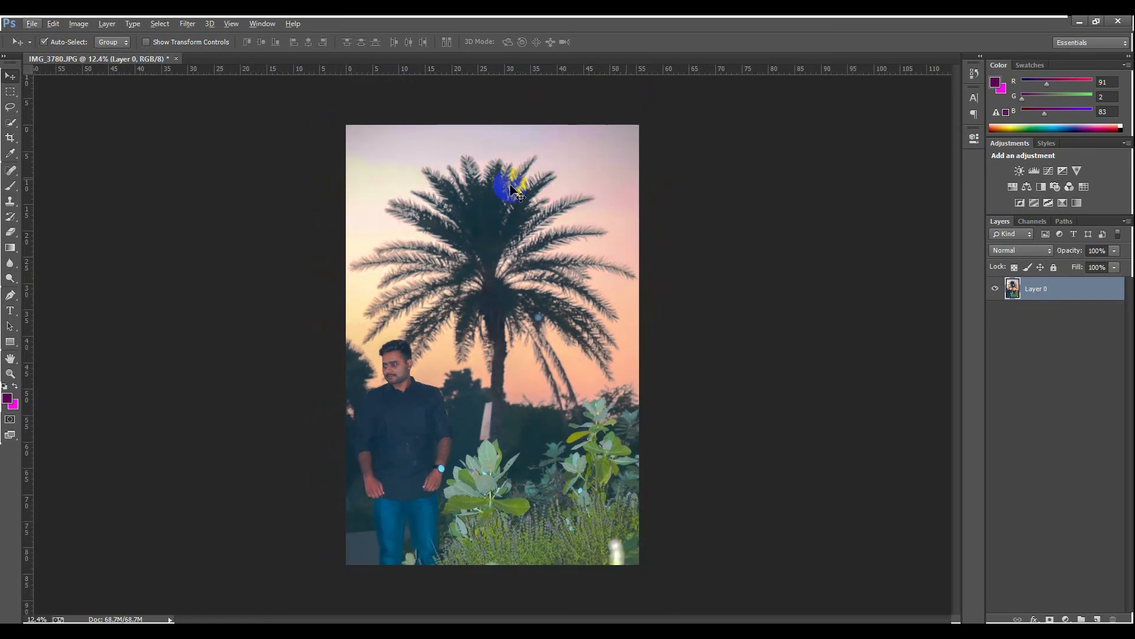
key("ctrl+z")
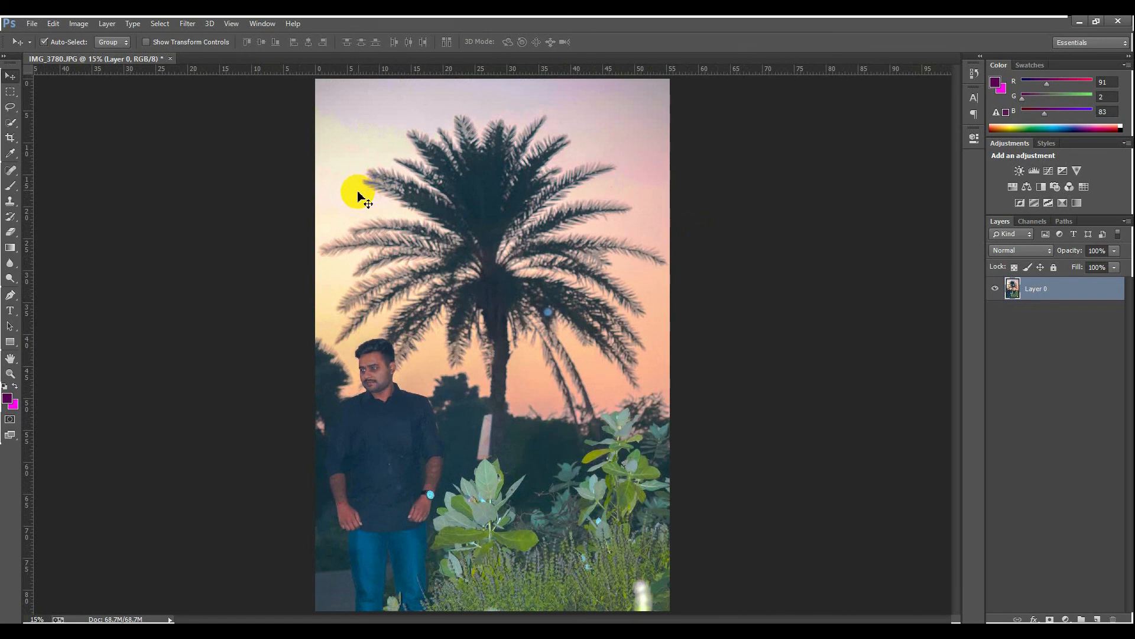